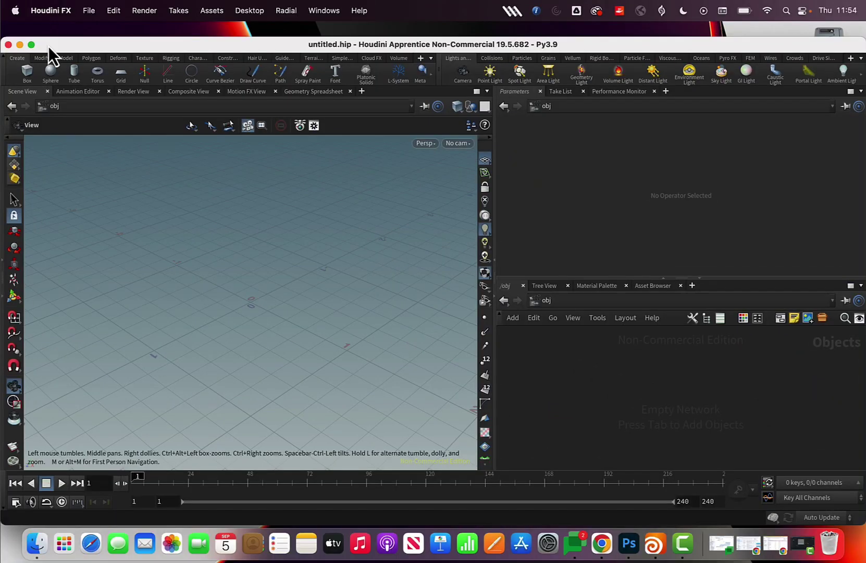
- Switch the untitled.hip window to full screen
click(31, 45)
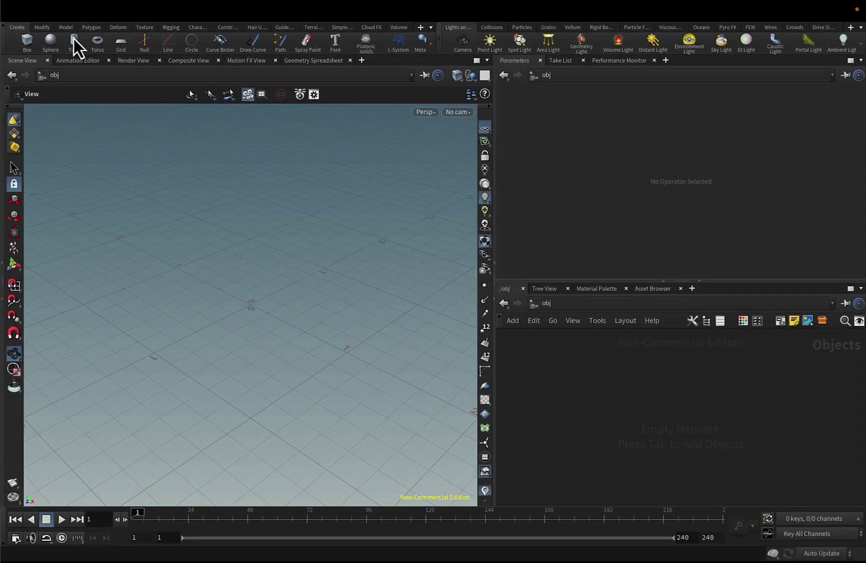
click(85, 12)
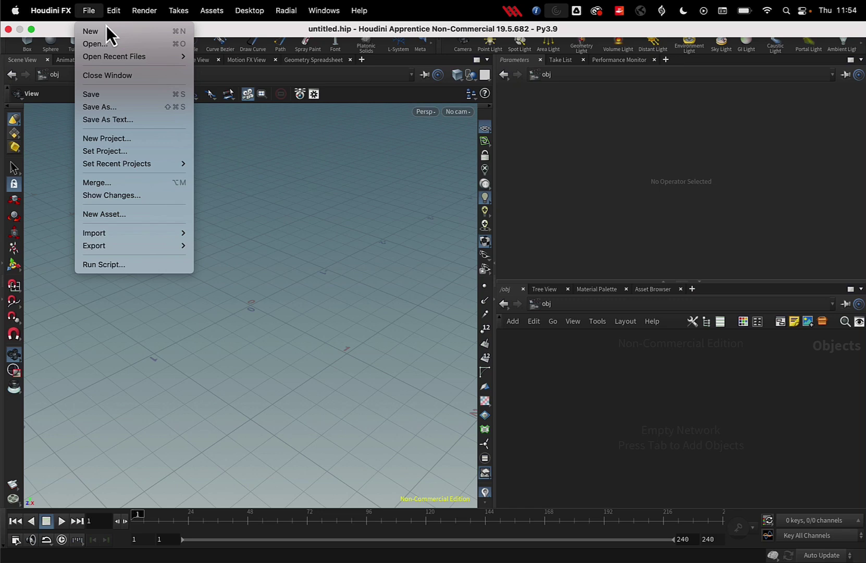
click(566, 367)
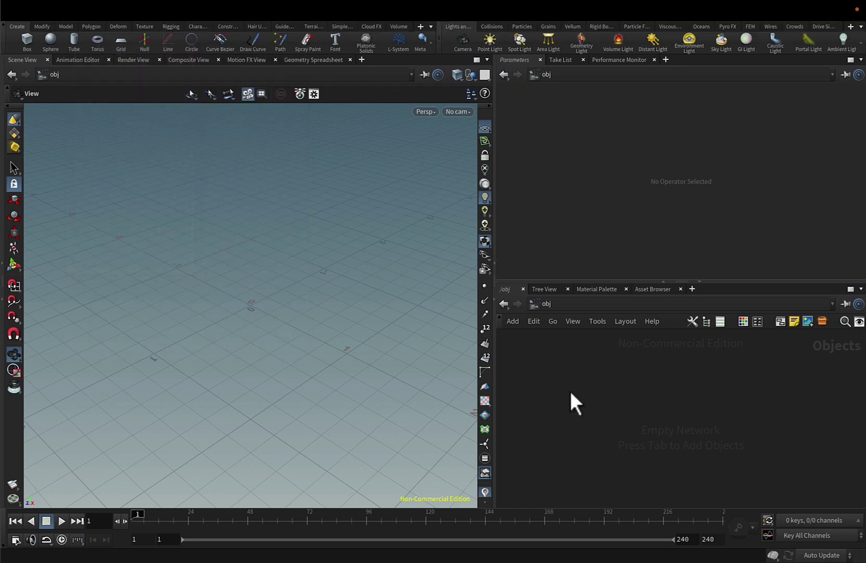
key(Tab)
text(sphe)
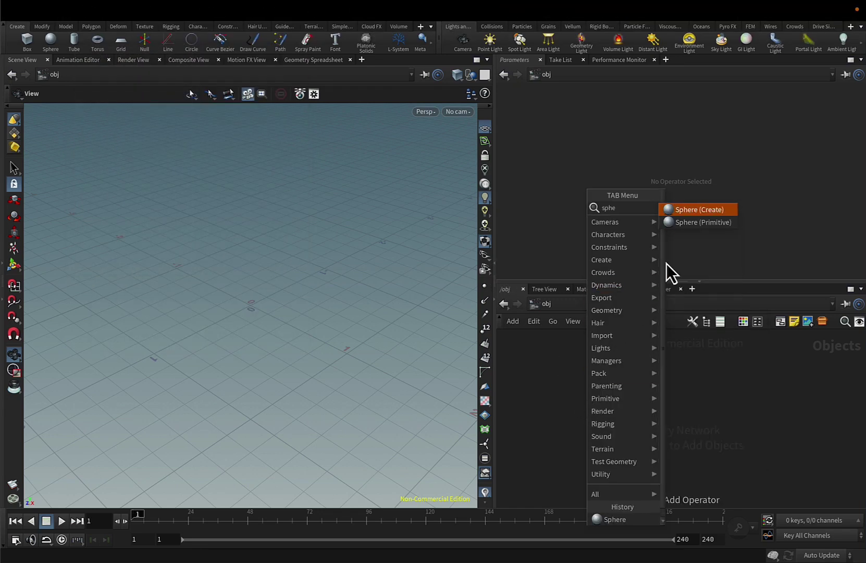
click(686, 211)
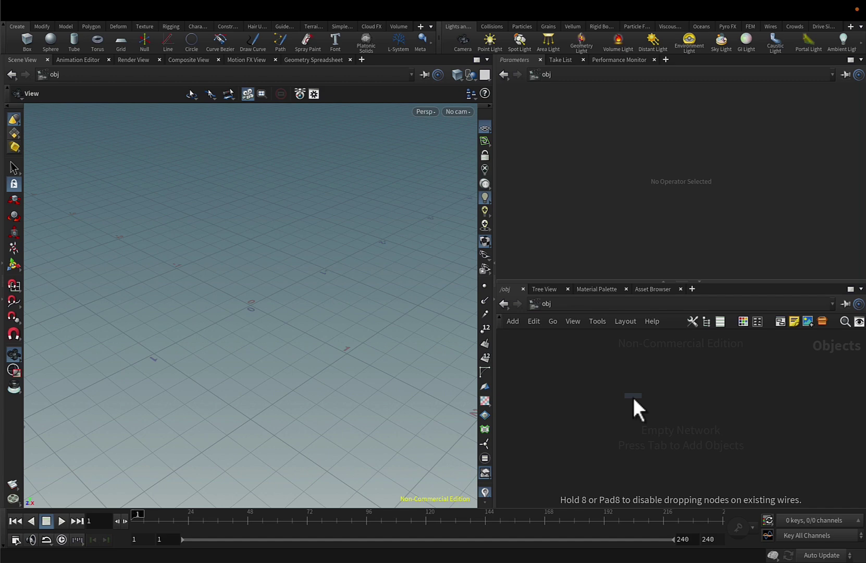
click(625, 386)
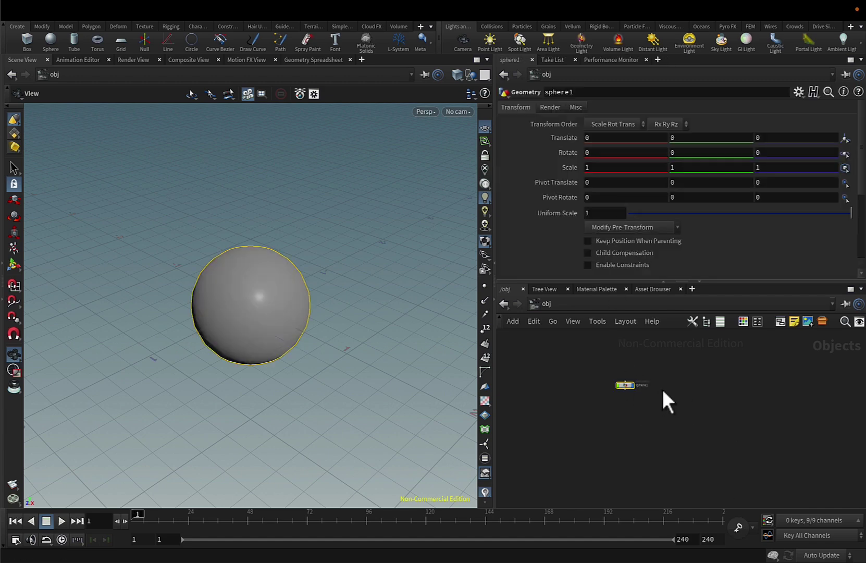
key(Delete)
- Create a sphere object in the empty object network
key(Tab)
text(s)
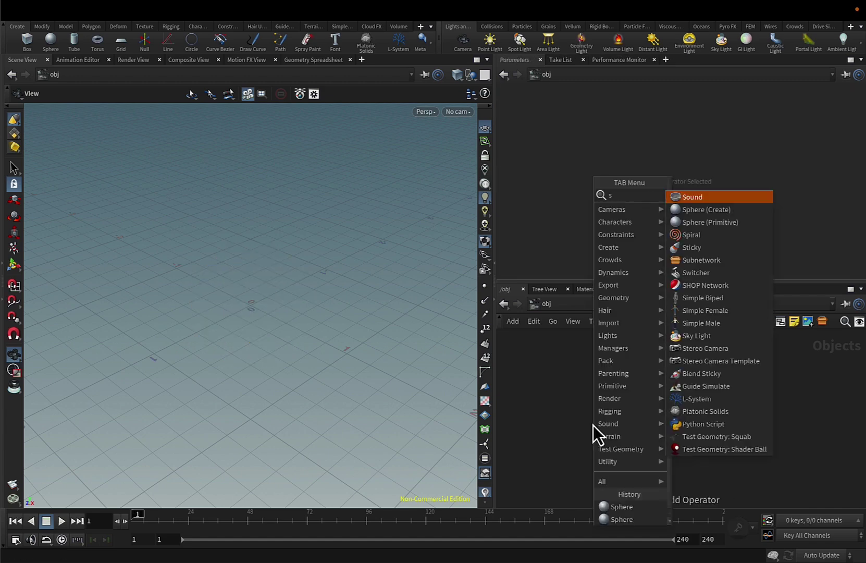
text(phe)
click(749, 195)
click(660, 395)
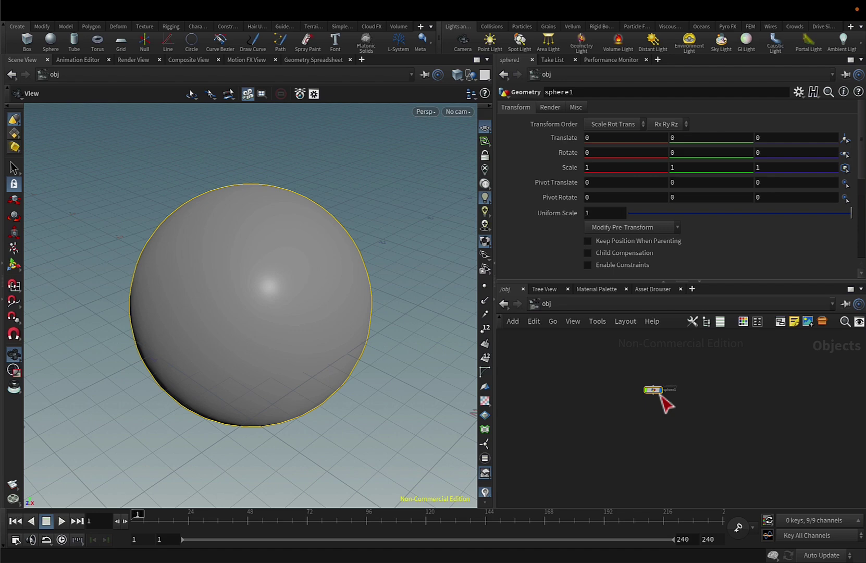
- Go inside the sphere object and set the sphere node's primitive type to Polygon
double_click(652, 391)
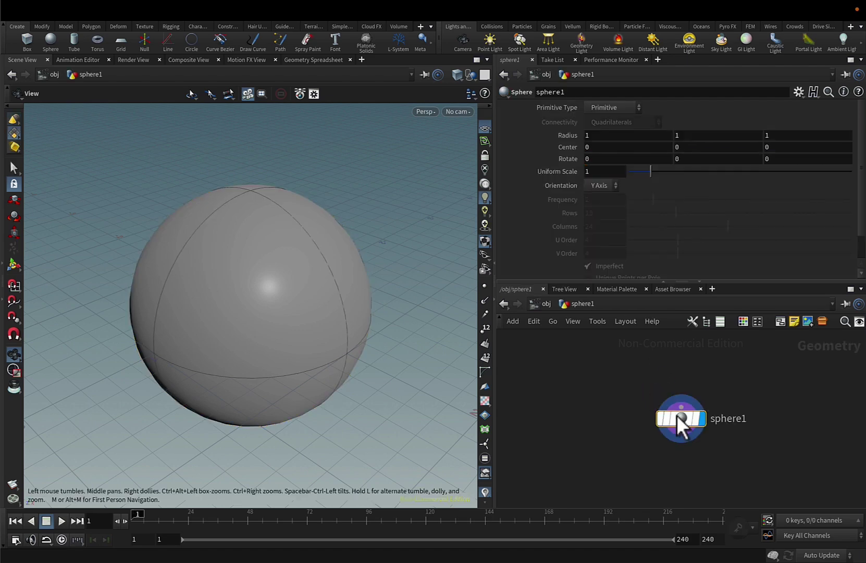
click(624, 113)
click(620, 136)
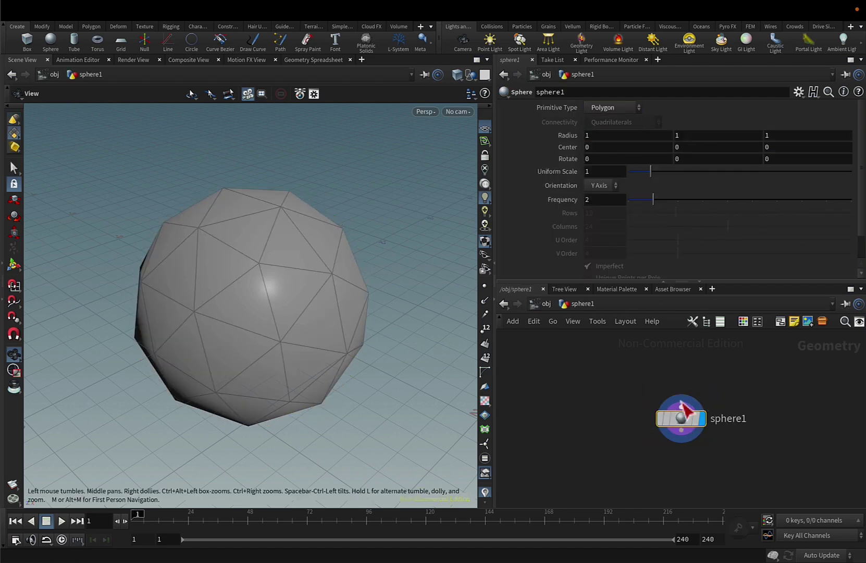
- Add a Subdivide node directly below sphere1, fed by the sphere's output
key(Tab)
text(su)
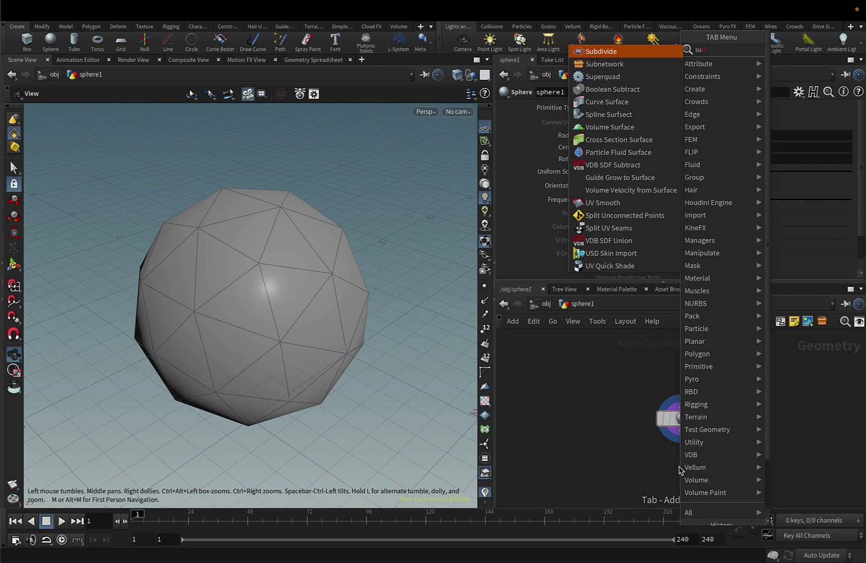
click(613, 54)
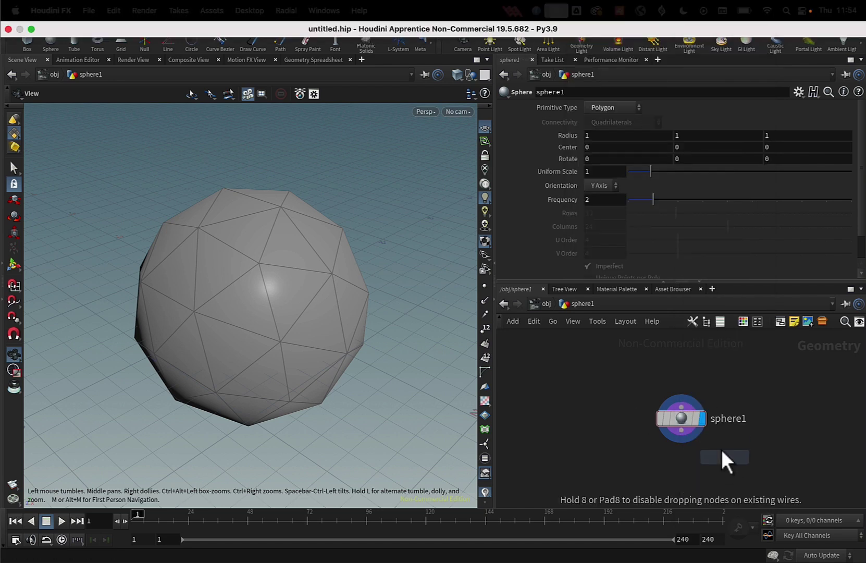
click(682, 468)
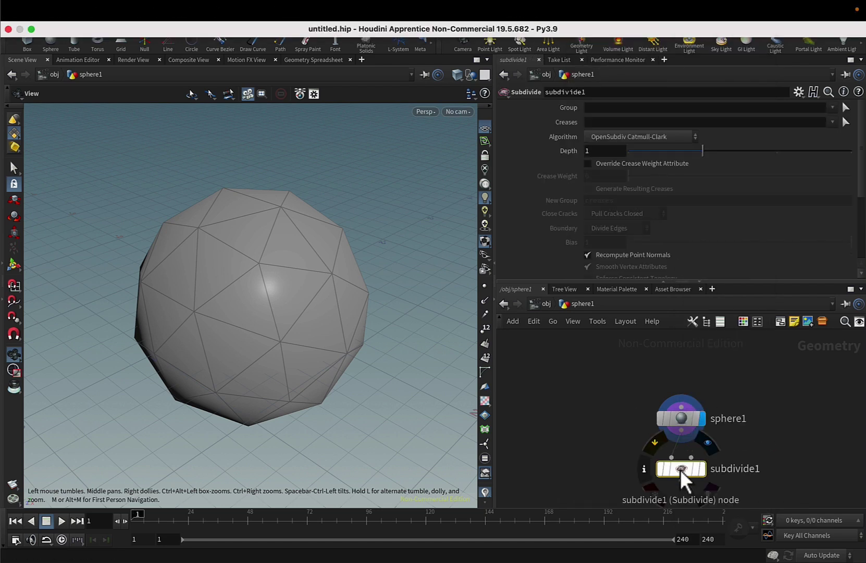
- Set the Subdivide node's depth to 4 and display its result in the viewport
text(4)
key(Return)
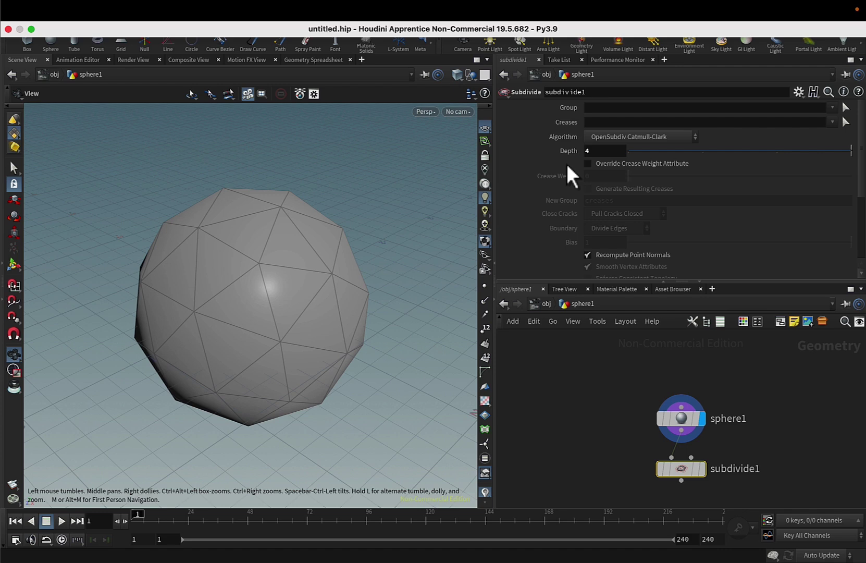
click(704, 469)
scroll(759, 403, down, 3)
scroll(740, 444, up, 2)
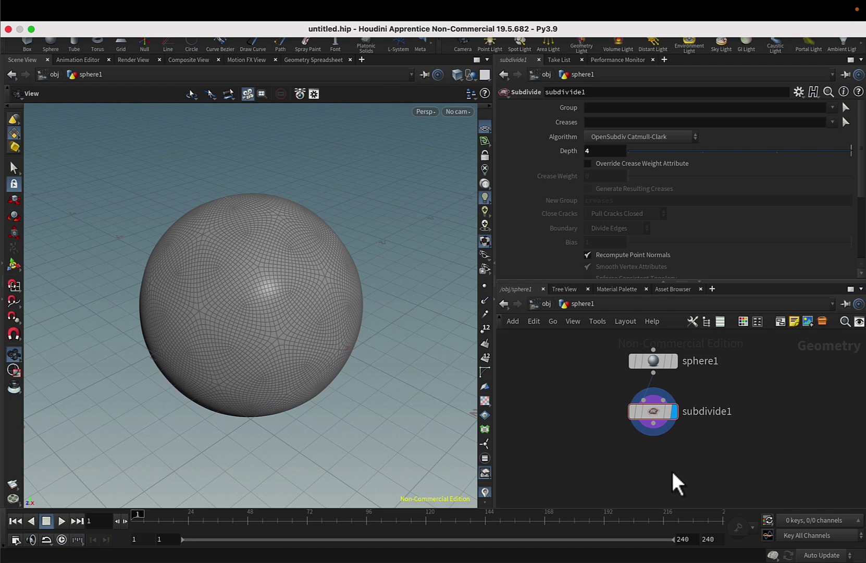
- Add a Point VOP node below subdivide1 and connect subdivide1's output to its first input
key(Tab)
text(poin)
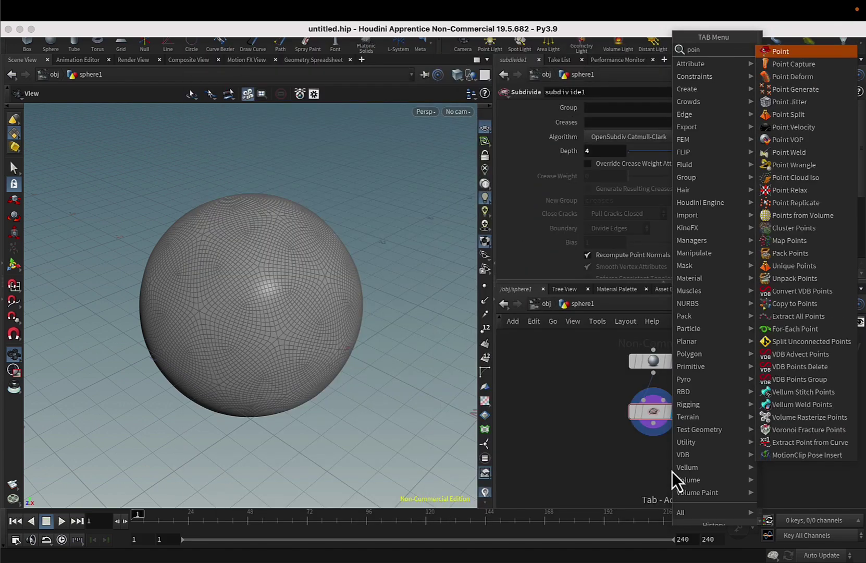
key(BackSpace)
key(BackSpace)
key(BackSpace)
key(BackSpace)
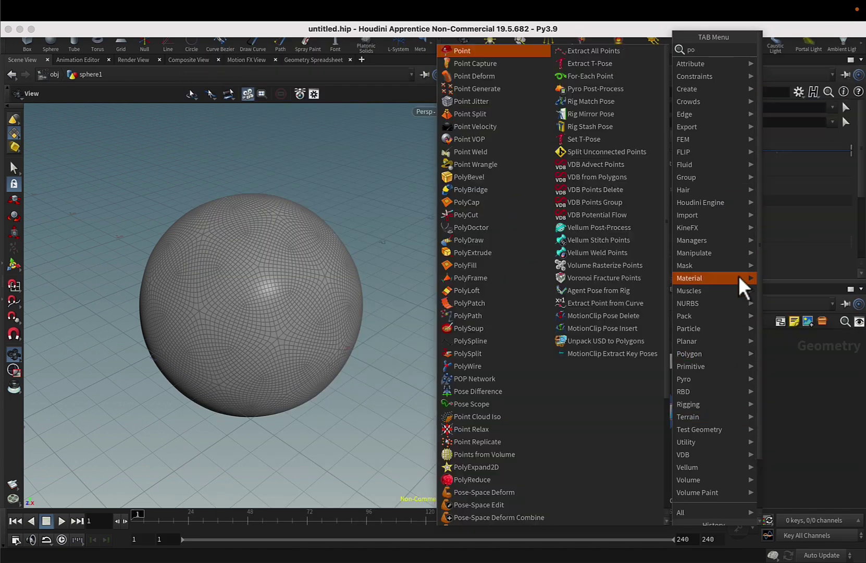
text(vop)
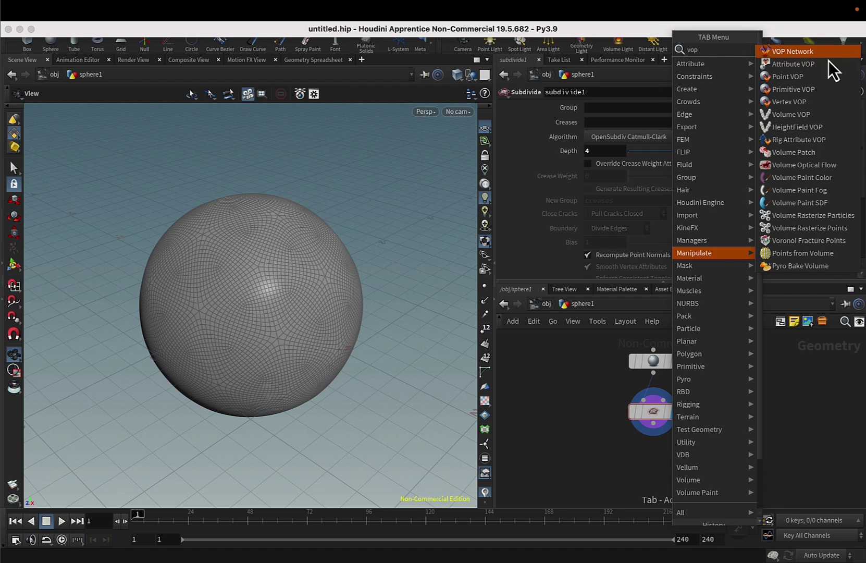
click(825, 82)
click(658, 480)
scroll(652, 448, up, 3)
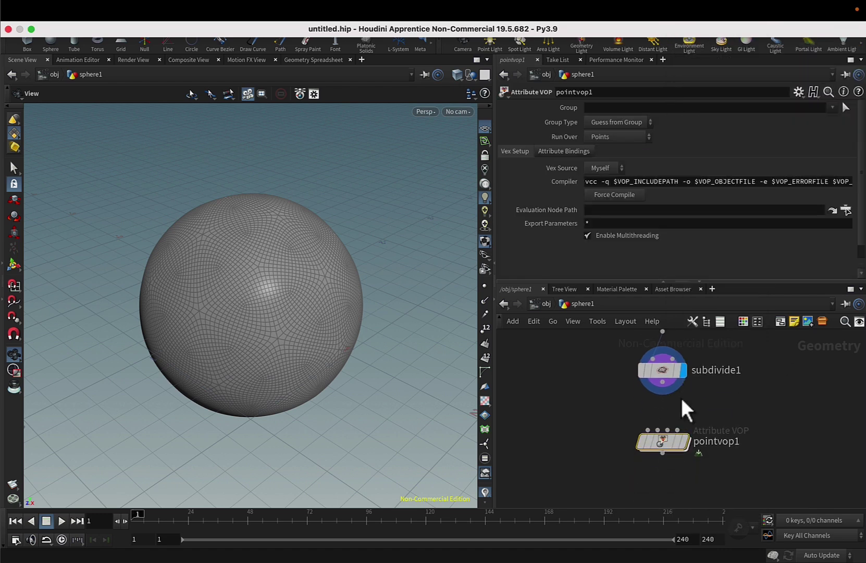
middle_drag(679, 401, 631, 413)
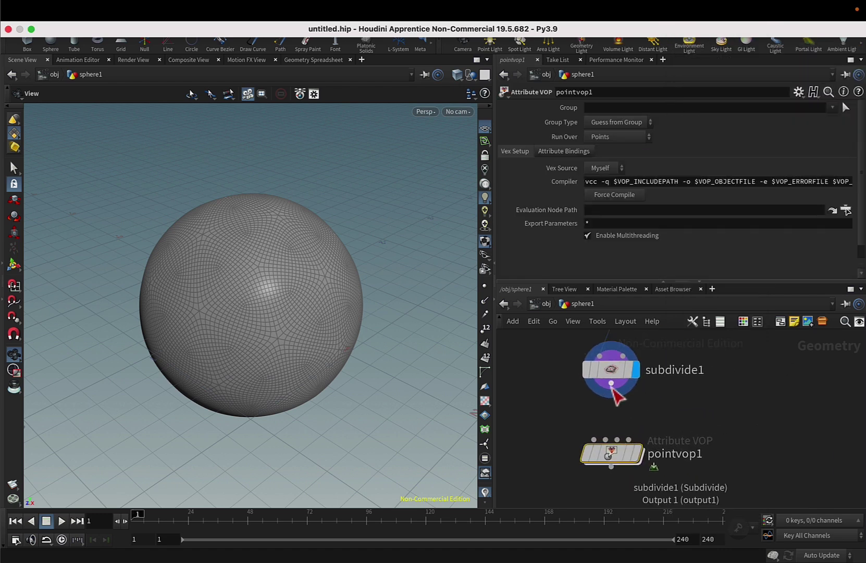
drag(614, 390, 594, 439)
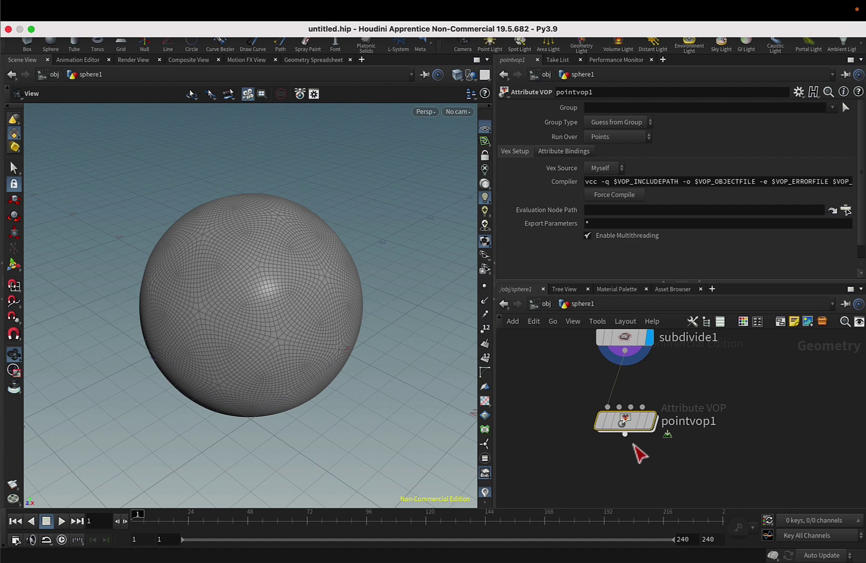
- Open the pointvop1 network and move the geometryvopglobal1 node farther from the output node
mouse_move(626, 424)
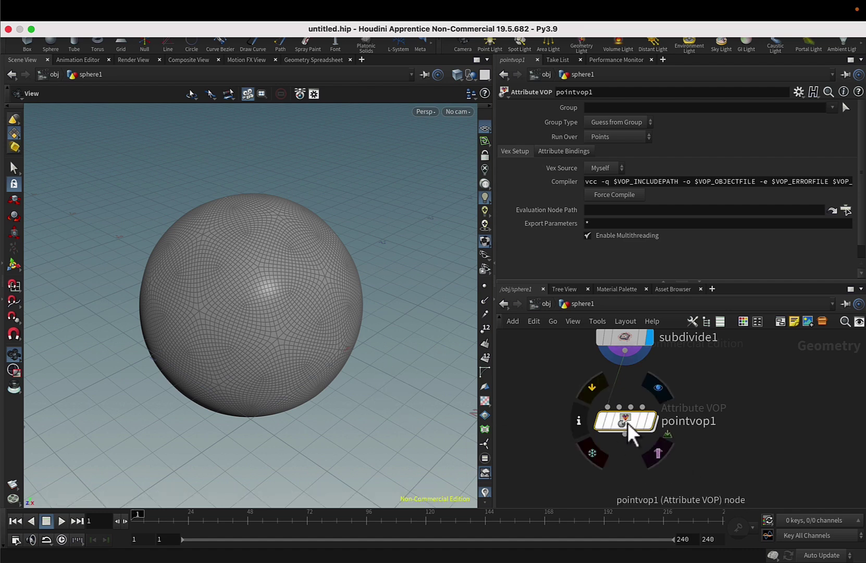
double_click(628, 424)
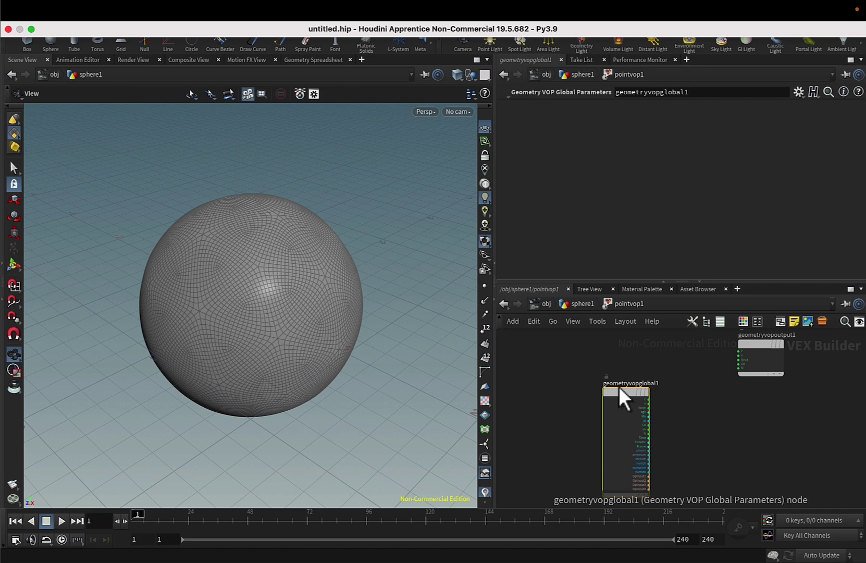
drag(638, 401, 601, 355)
middle_drag(601, 354, 600, 407)
scroll(625, 443, up, 5)
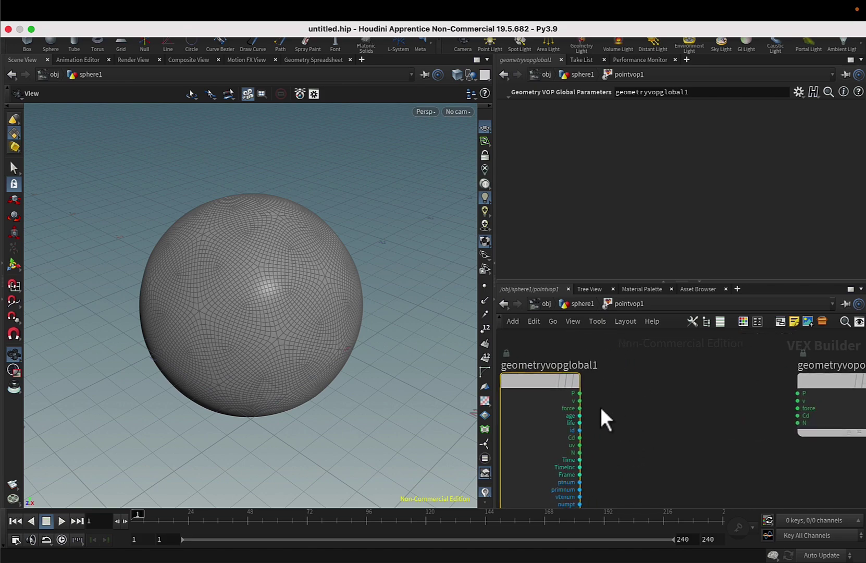
- Connect the P output of geometryvopglobal1 directly to the P input of geometryvopoutput1
drag(381, 401, 276, 314)
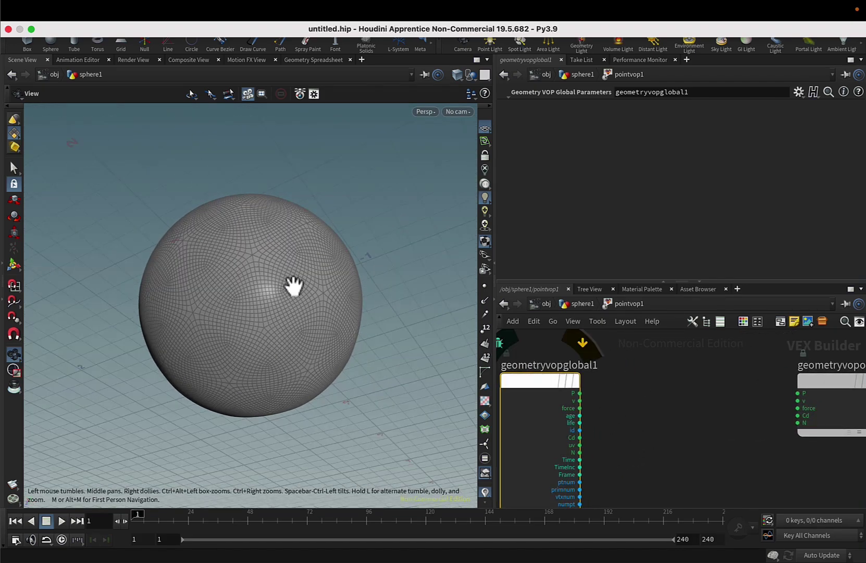
scroll(665, 408, down, 5)
scroll(663, 411, up, 3)
middle_drag(663, 411, 625, 422)
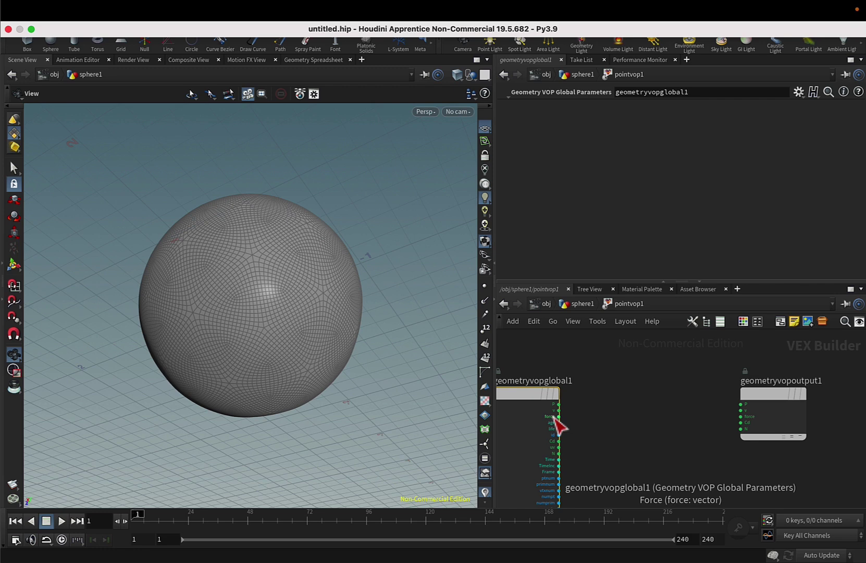
drag(559, 405, 740, 405)
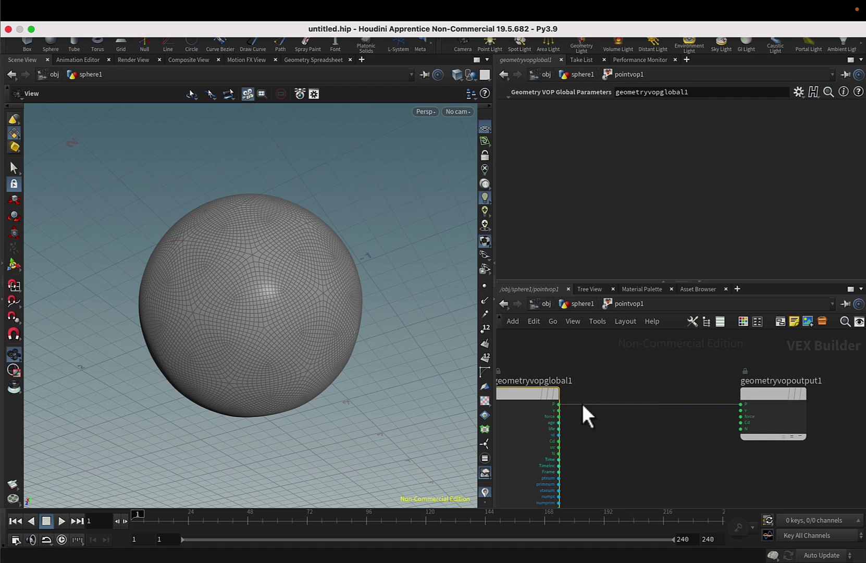
- Add a Worley Noise node, wiring the global P into its pos input and its dist1 output into geometryvopoutput1's P
drag(280, 271, 359, 215)
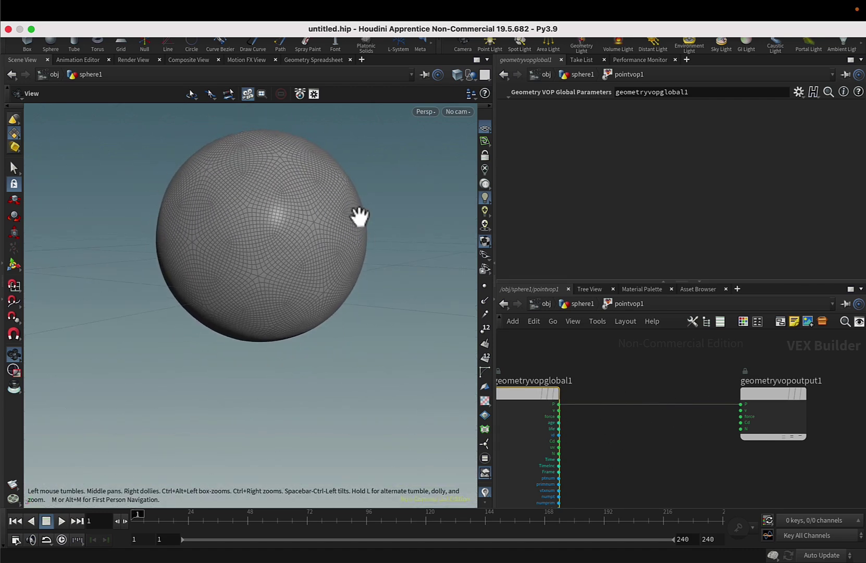
key(Tab)
text(wo)
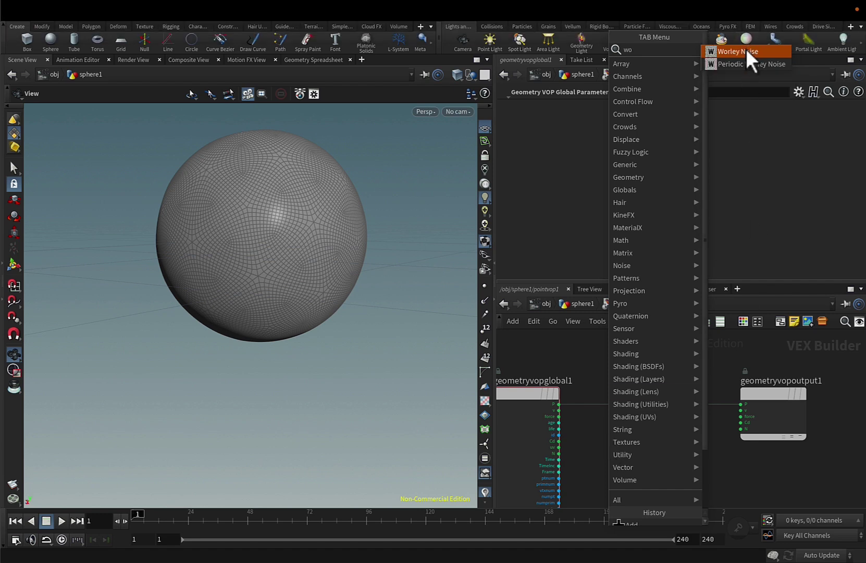
click(750, 51)
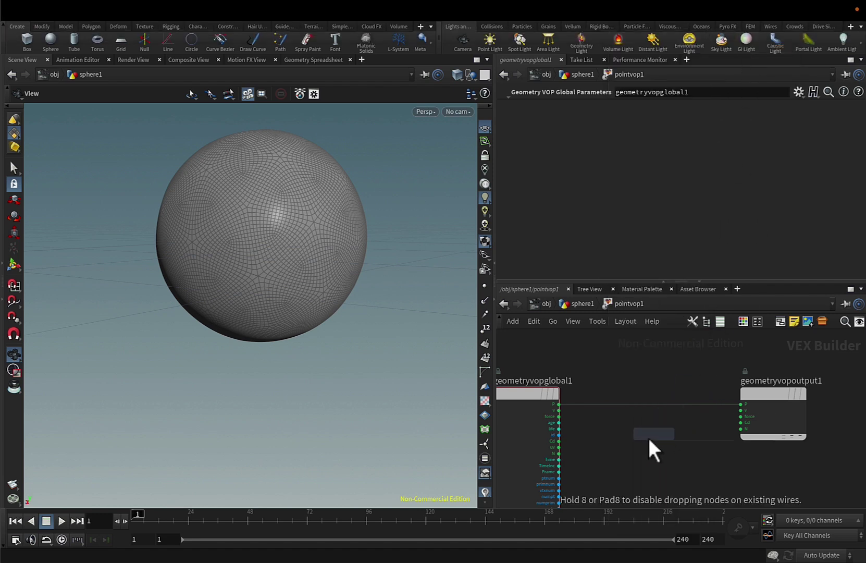
click(603, 441)
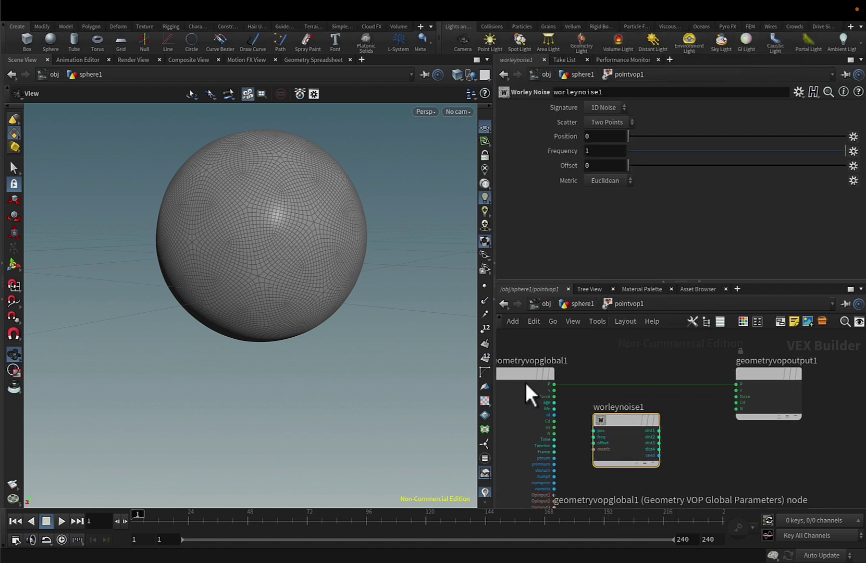
drag(547, 378, 594, 431)
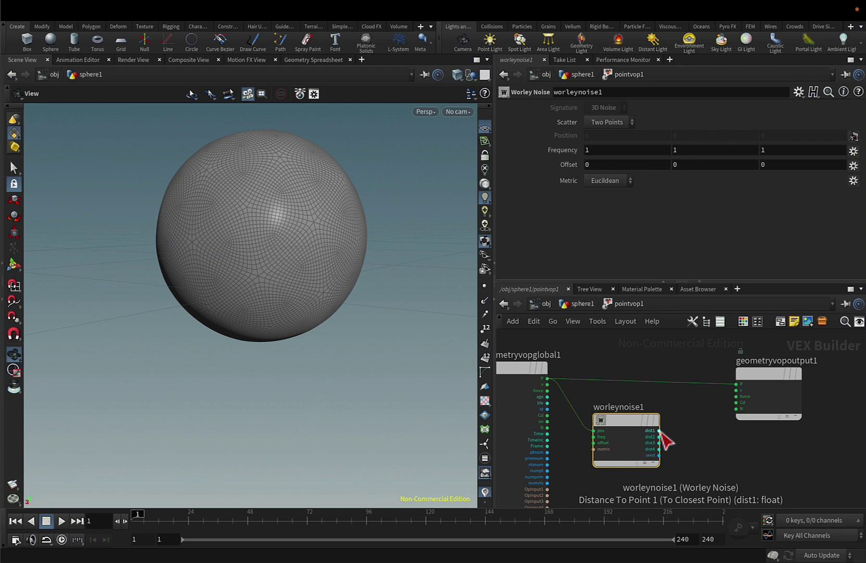
mouse_move(659, 431)
mouse_down()
mouse_move(731, 396)
mouse_move(736, 385)
mouse_up()
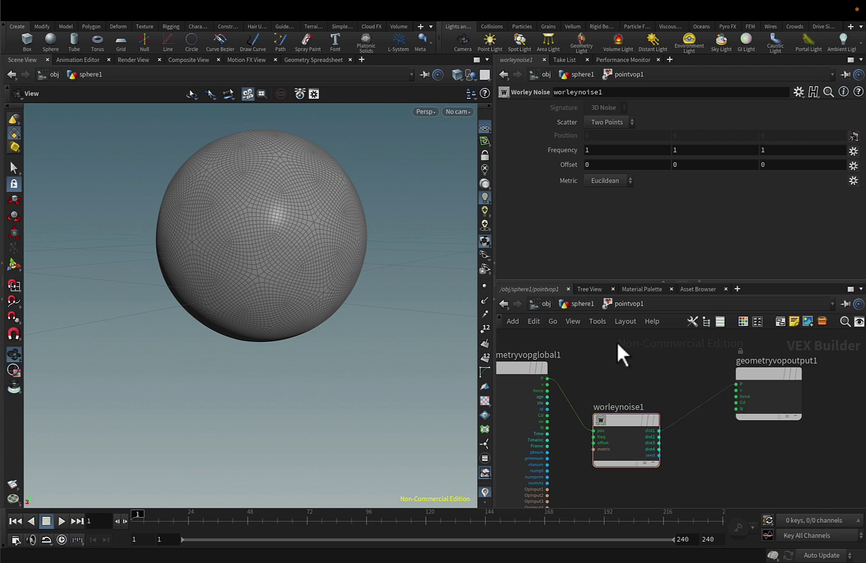
- Return to the sphere1 network, display the pointvop1 node's result and reopen the pointvop1 network
click(585, 306)
click(650, 423)
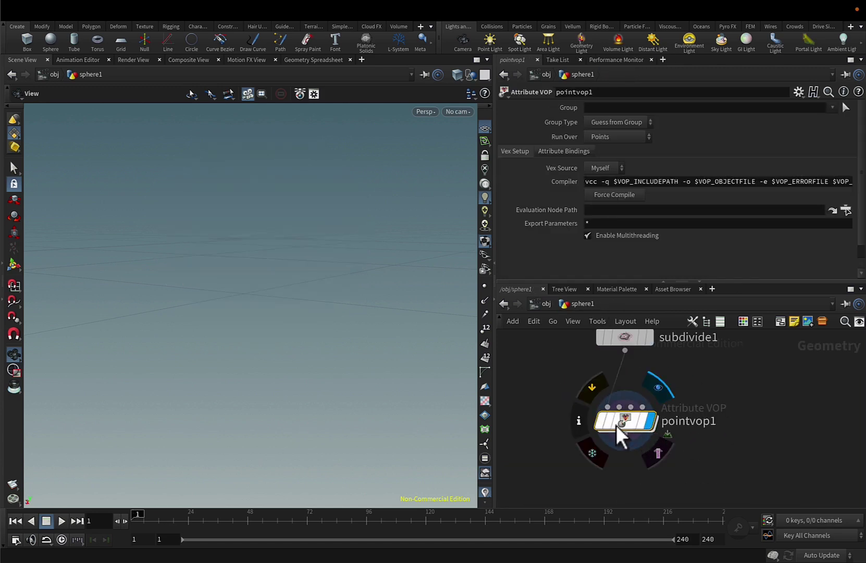
double_click(620, 420)
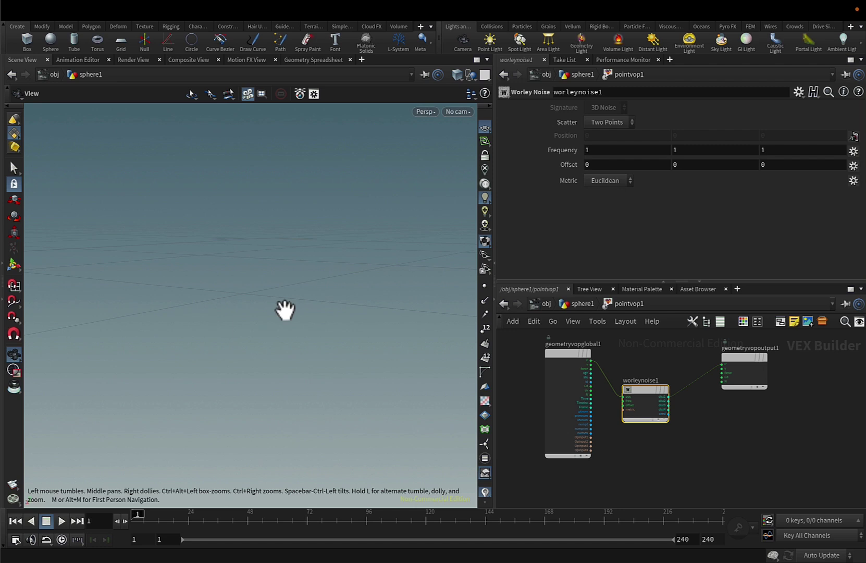
- Remove the wire between worleynoise1's dist1 output and geometryvopoutput1's P input
drag(263, 421, 261, 376)
scroll(677, 433, up, 5)
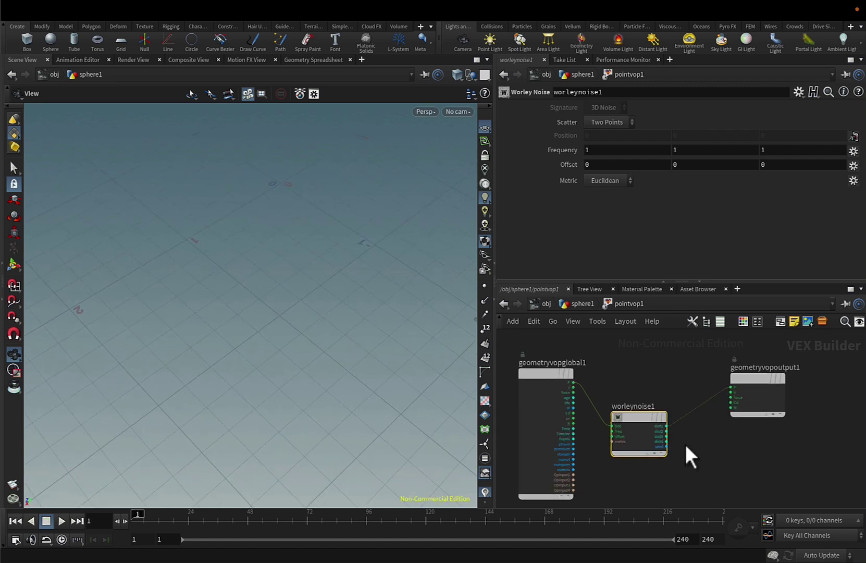
scroll(683, 433, down, 2)
scroll(652, 380, down, 3)
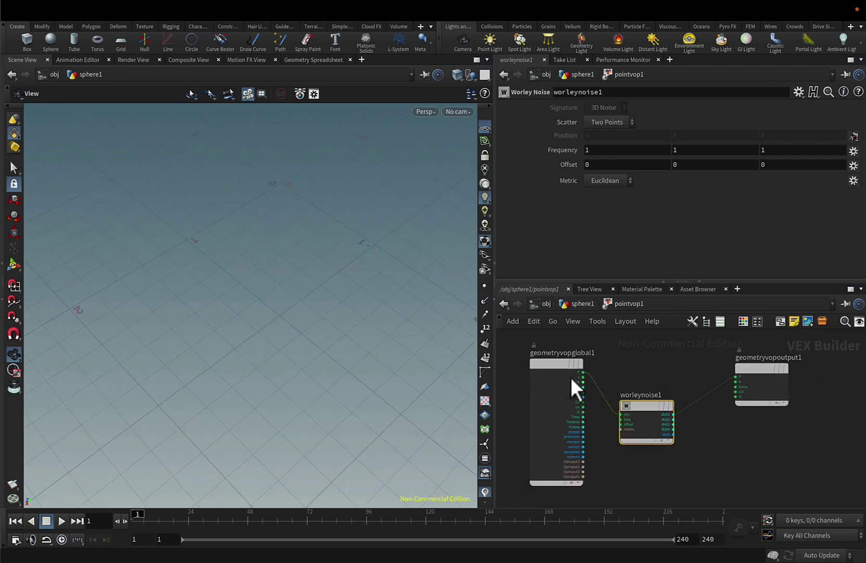
mouse_move(626, 410)
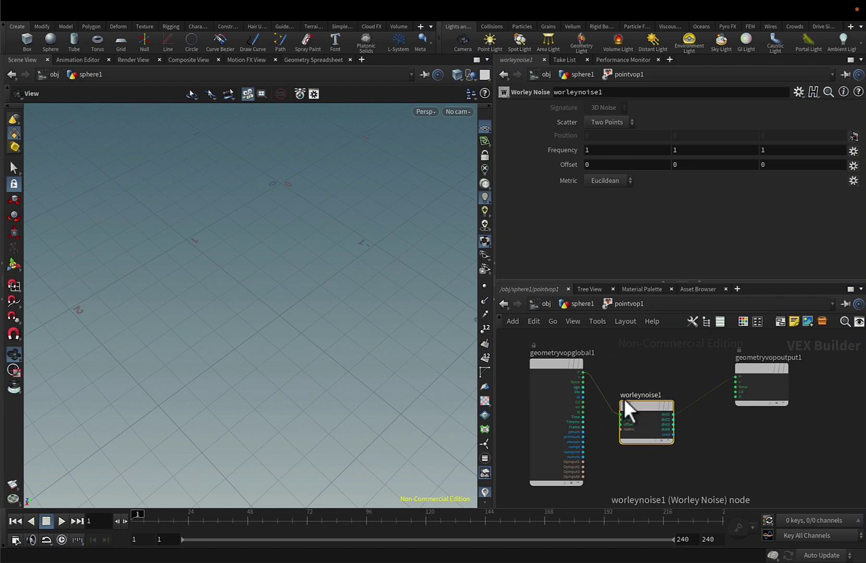
scroll(640, 411, up, 2)
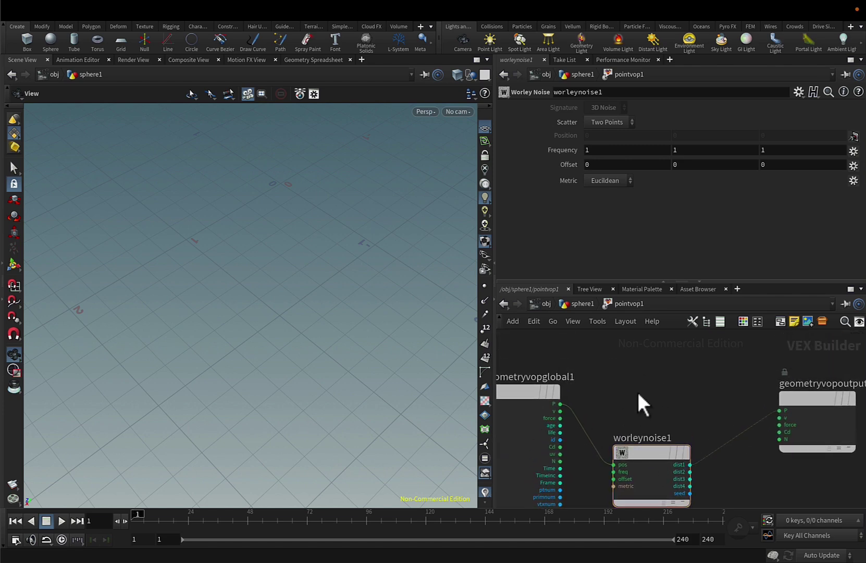
click(728, 440)
key(Delete)
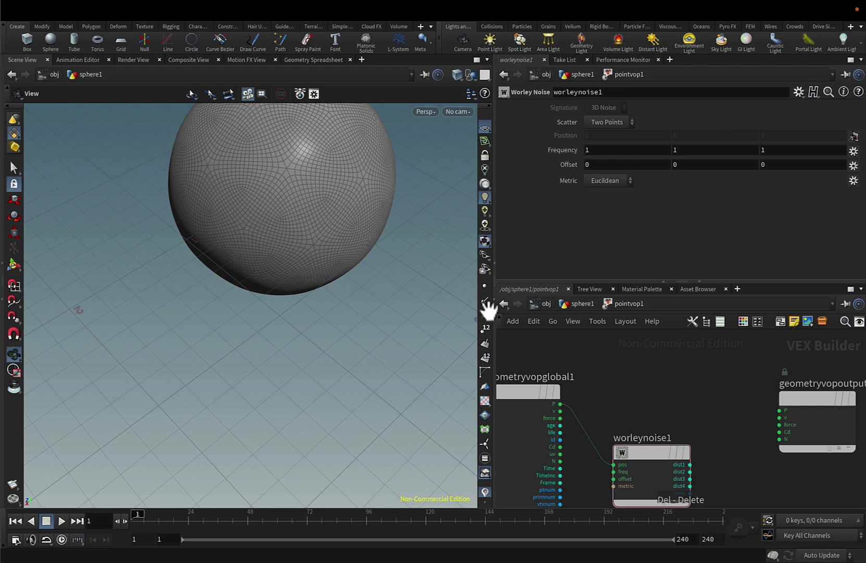
drag(488, 310, 457, 292)
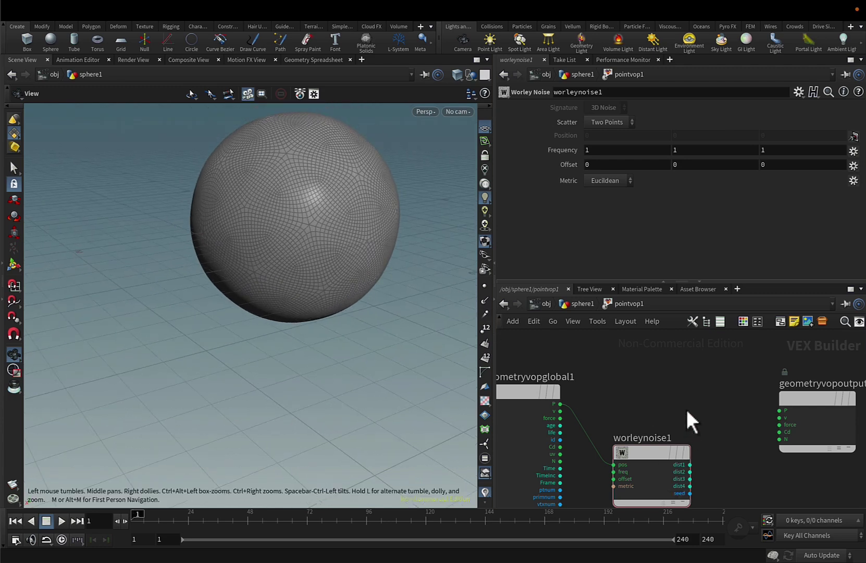
key(Tab)
text(add)
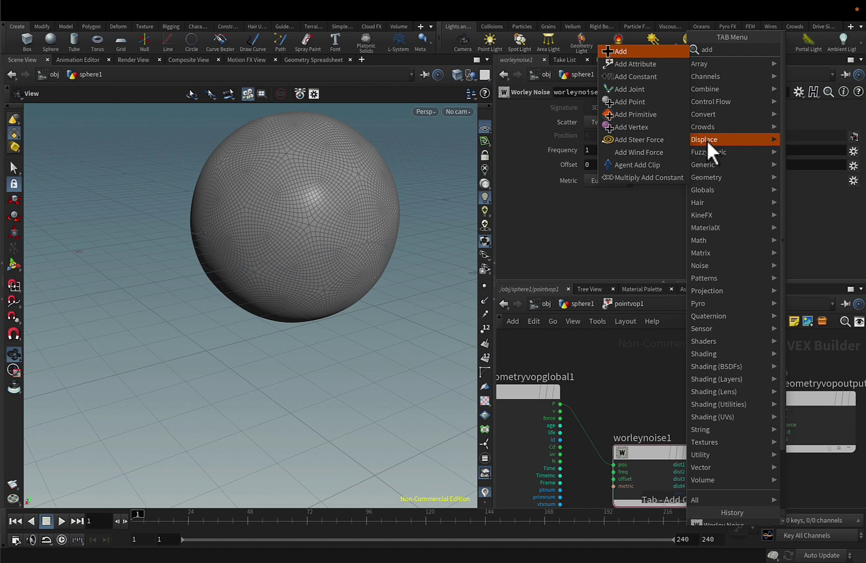
click(638, 61)
click(668, 392)
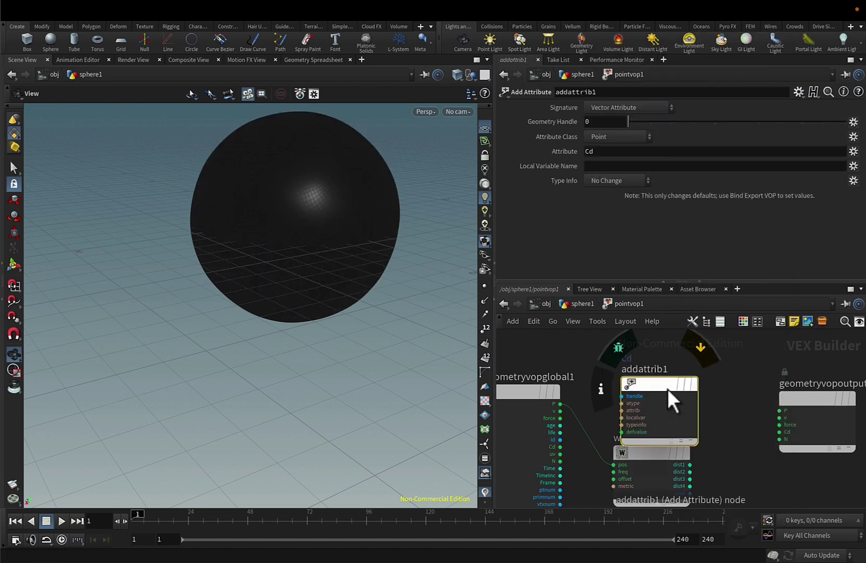
key(Delete)
- Add an Add node, wiring worleynoise1's dist1 into its input1 and the global P into its input2
key(Tab)
text(ad)
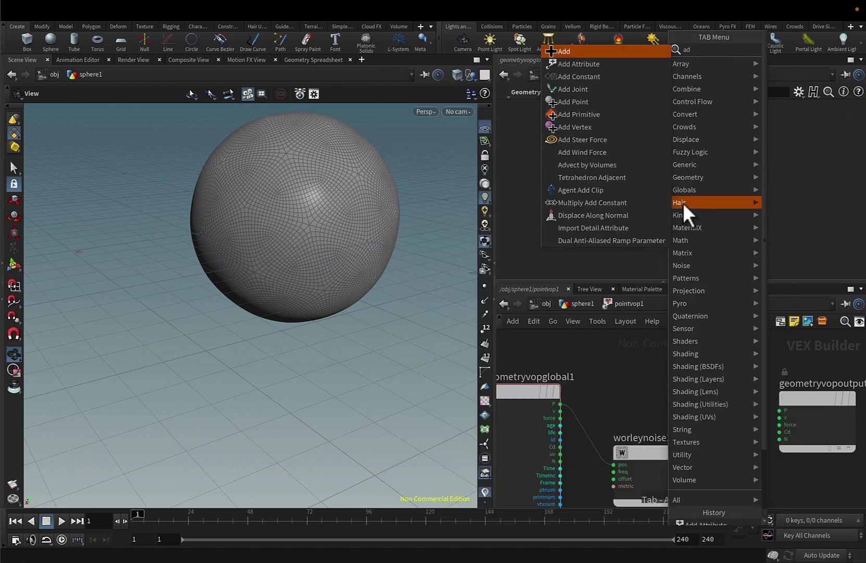
click(595, 54)
click(680, 386)
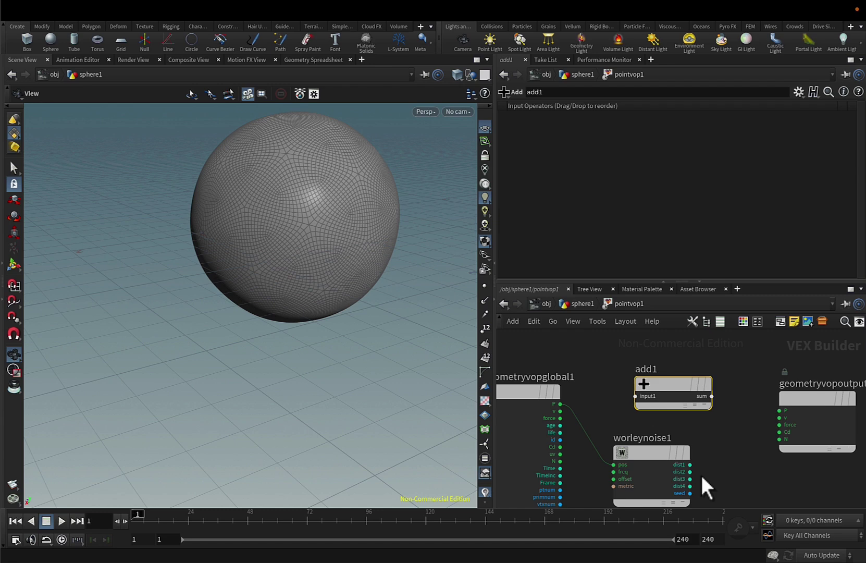
drag(691, 465, 620, 397)
click(635, 396)
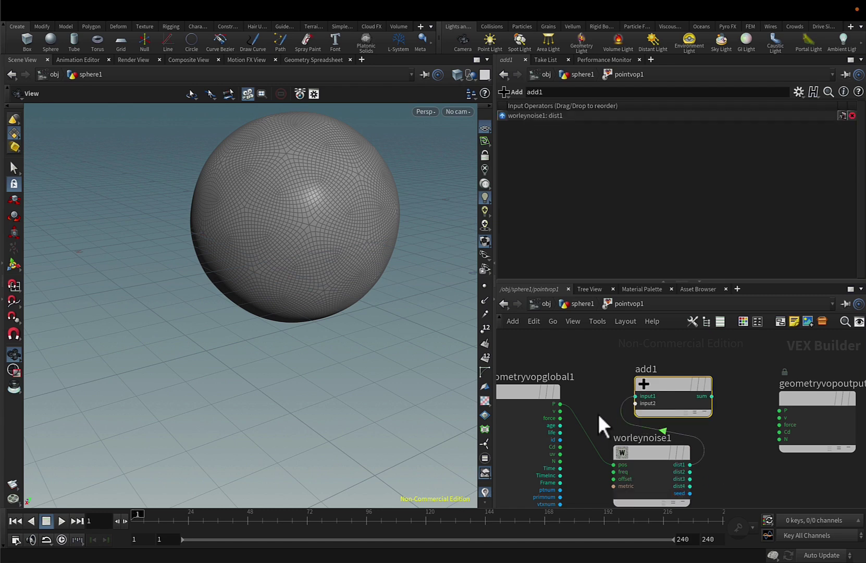
click(560, 404)
click(635, 403)
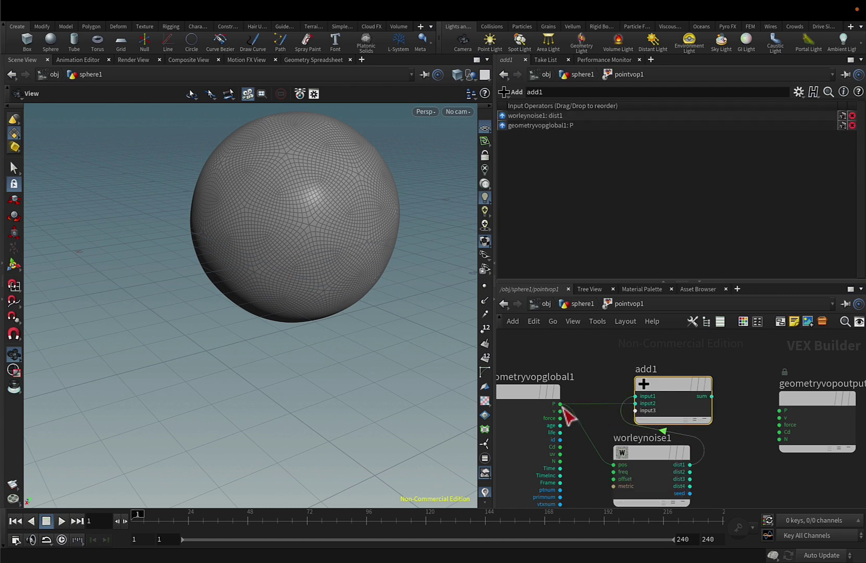
- Wire the Add node's sum into geometryvopoutput1's P, and swap its inputs so P feeds input1 and dist1 feeds input2
click(710, 396)
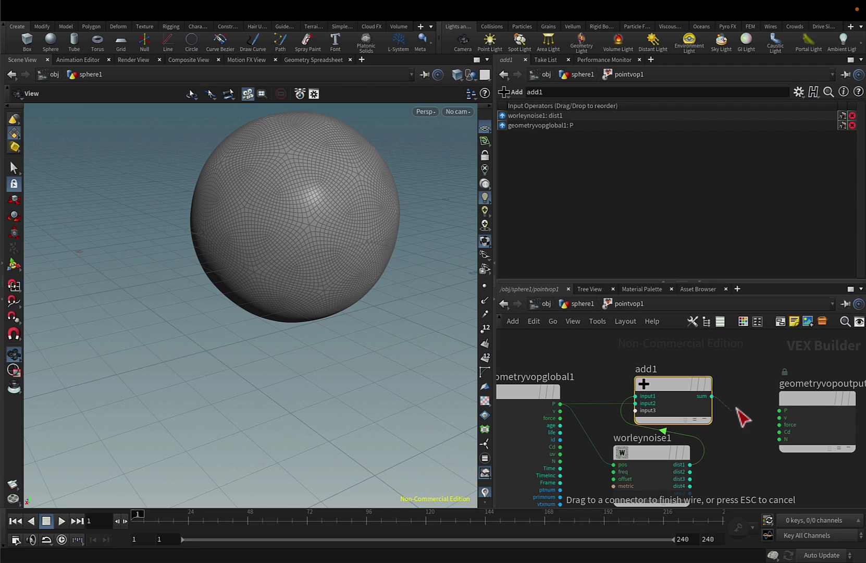
key(Escape)
drag(635, 451, 630, 452)
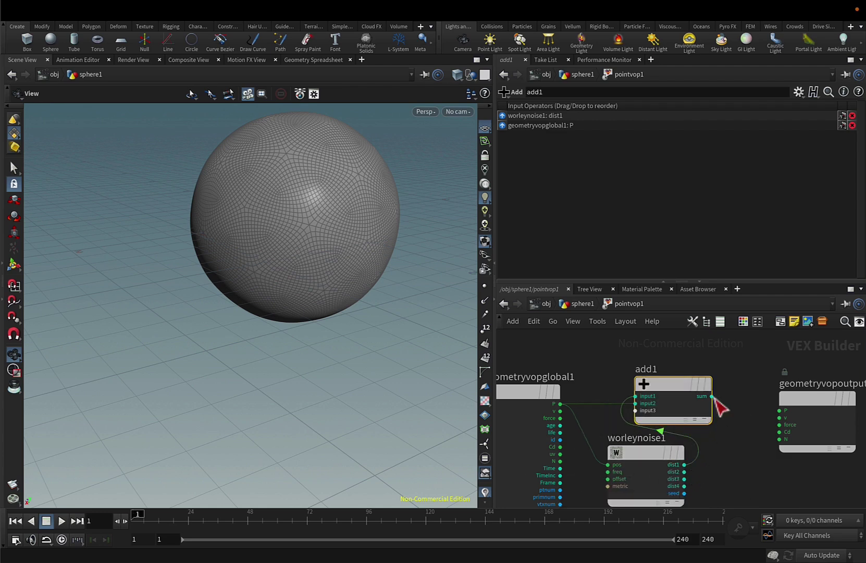
drag(713, 396, 809, 396)
drag(685, 466, 636, 403)
drag(561, 404, 636, 396)
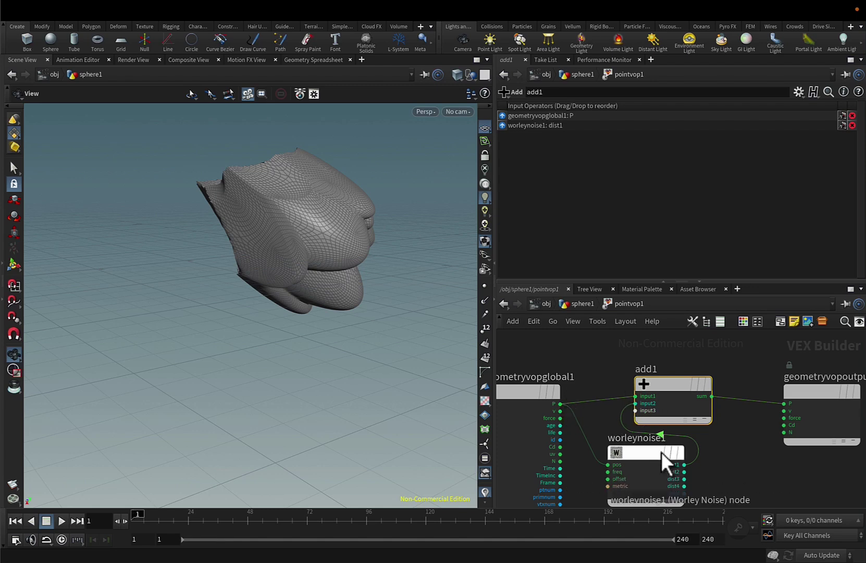
drag(662, 452, 635, 471)
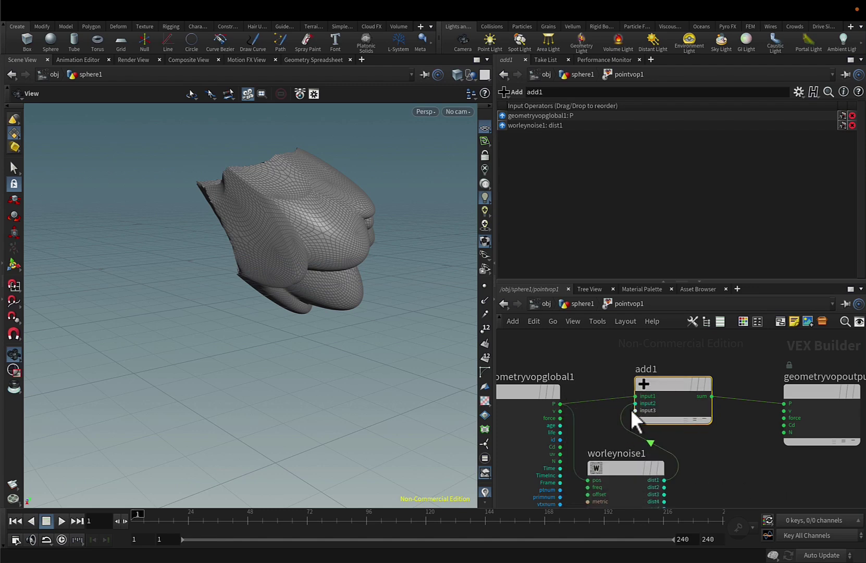
- Examine the deformed sphere from several angles alongside the node wiring that feeds the Add node
middle_drag(723, 440, 729, 389)
middle_drag(710, 444, 720, 468)
middle_drag(637, 389, 602, 409)
drag(441, 358, 396, 302)
drag(637, 378, 646, 379)
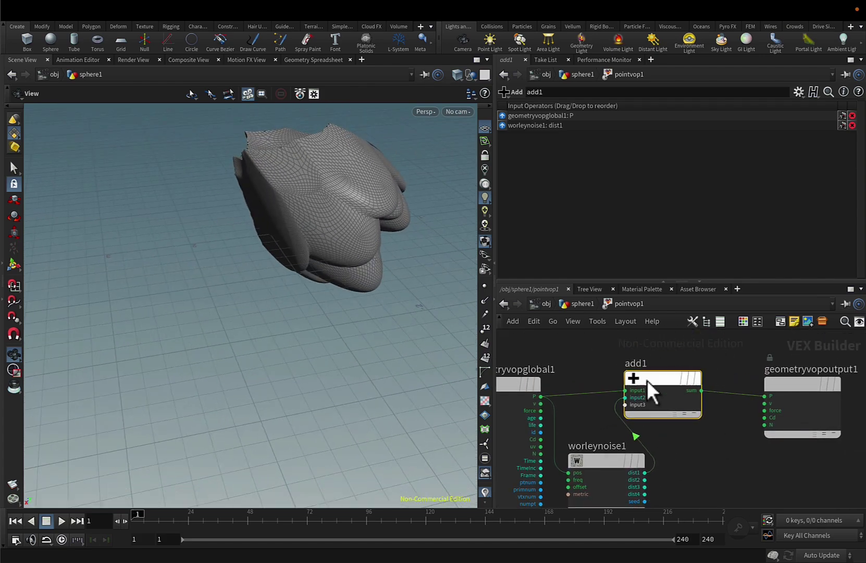
drag(336, 331, 399, 307)
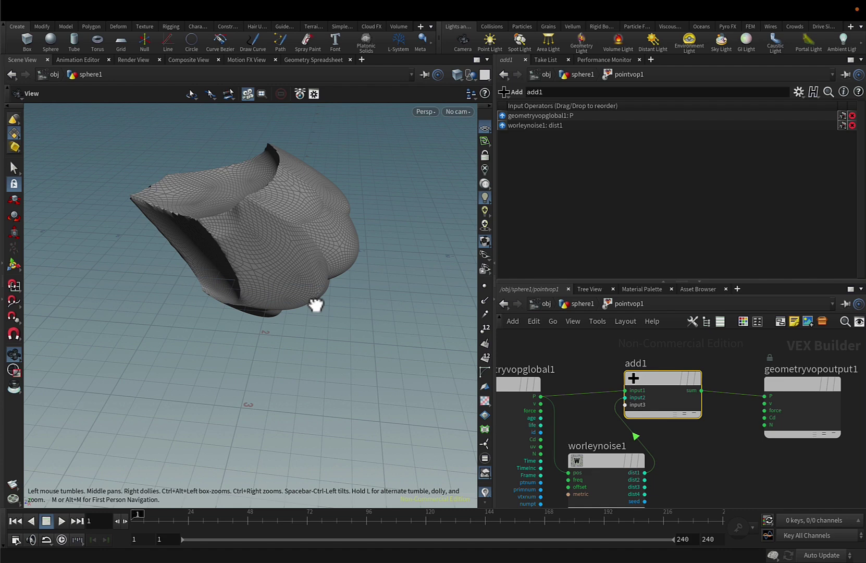
drag(316, 305, 286, 289)
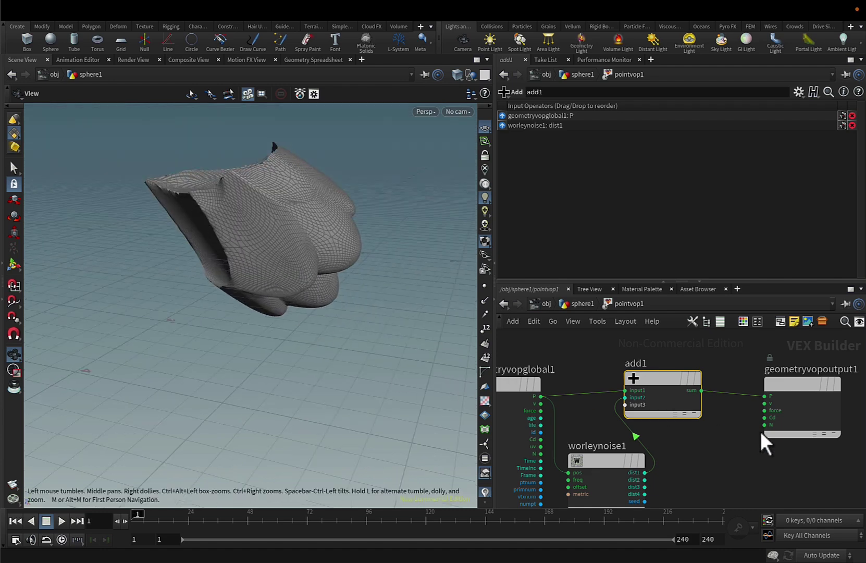
mouse_move(601, 457)
middle_drag(663, 480, 670, 453)
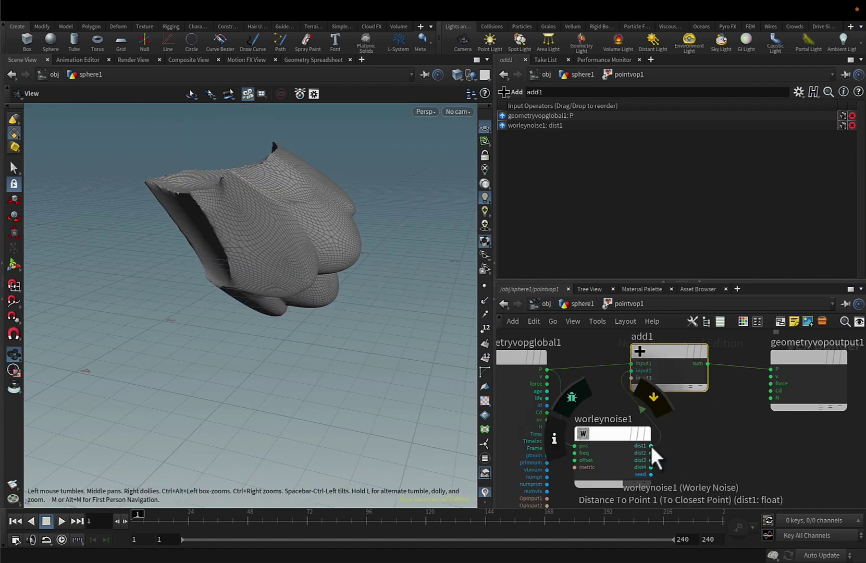
drag(397, 323, 290, 237)
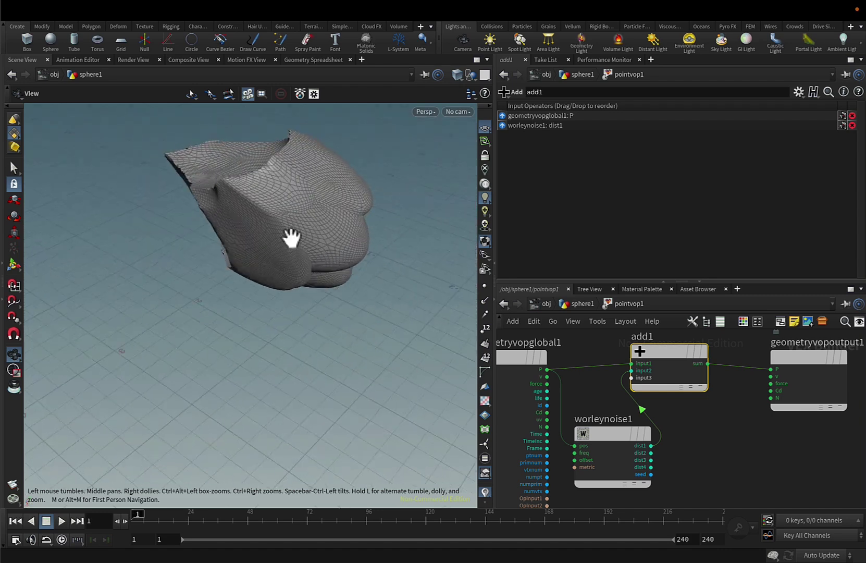
- Disconnect the Add node's sum from geometryvopoutput1's P and display the sphere's point normals
click(608, 436)
middle_drag(601, 377, 617, 396)
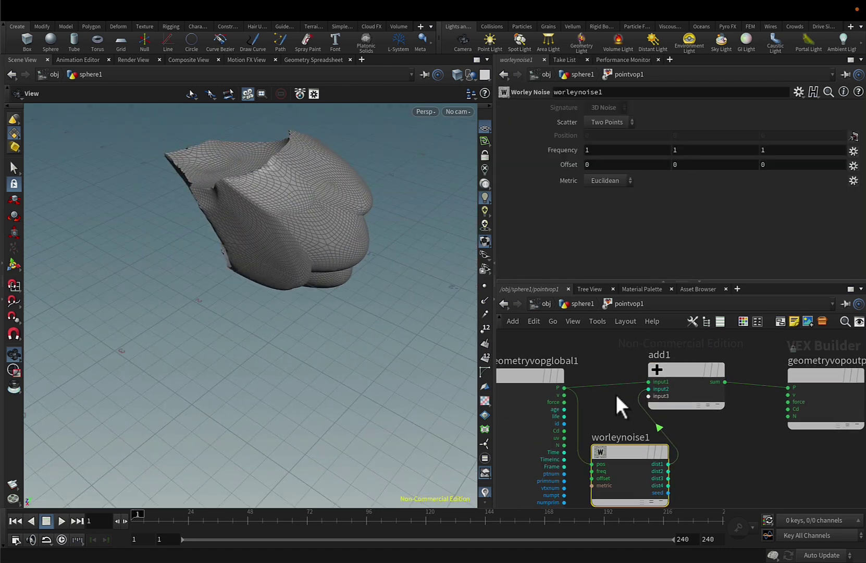
drag(673, 371, 694, 376)
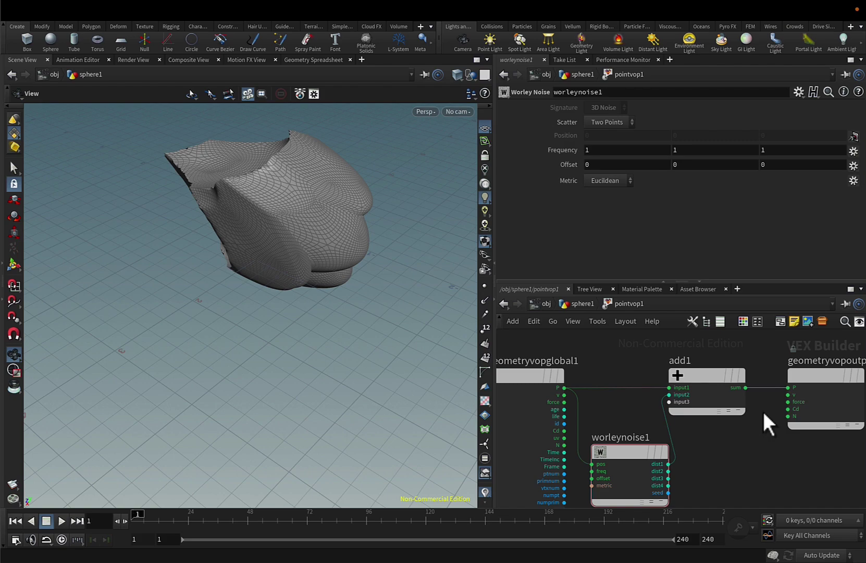
key(Delete)
drag(334, 331, 307, 311)
click(485, 343)
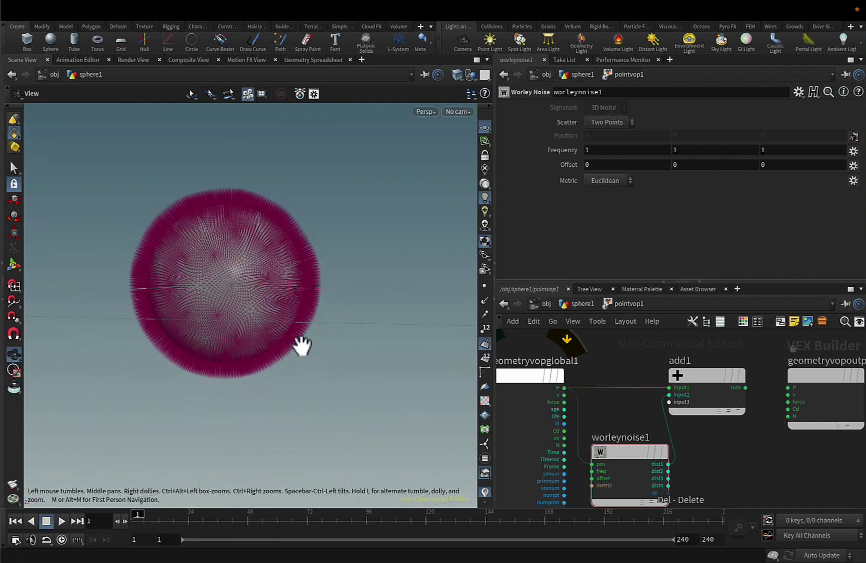
- Delete the Add node from the network
middle_drag(740, 443, 641, 471)
drag(718, 399, 778, 385)
click(604, 398)
key(Delete)
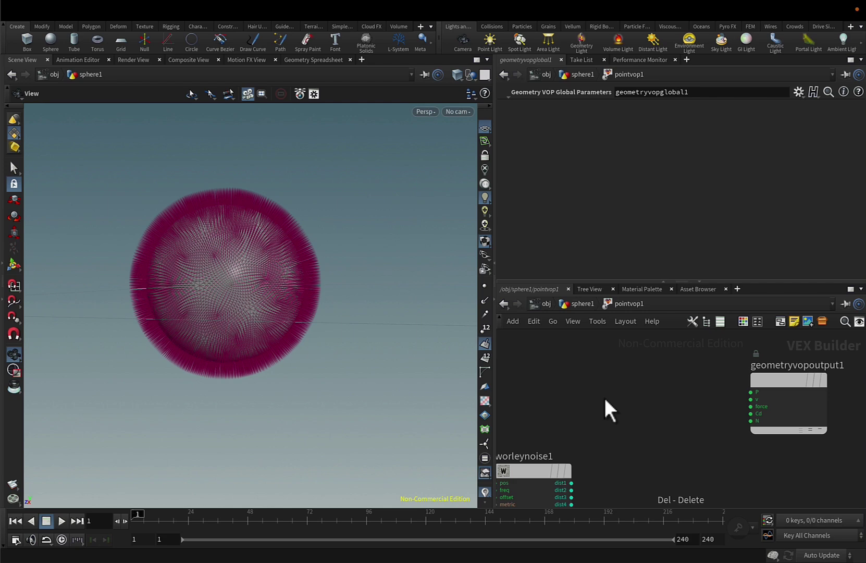
- Add a Displace Along Normal node between worleynoise1 and geometryvopoutput1
key(Tab)
text(di)
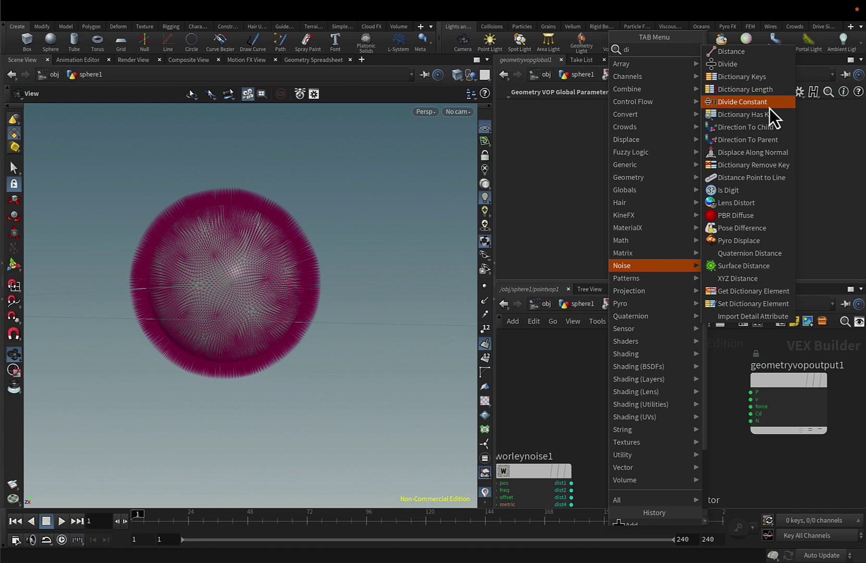
text(s)
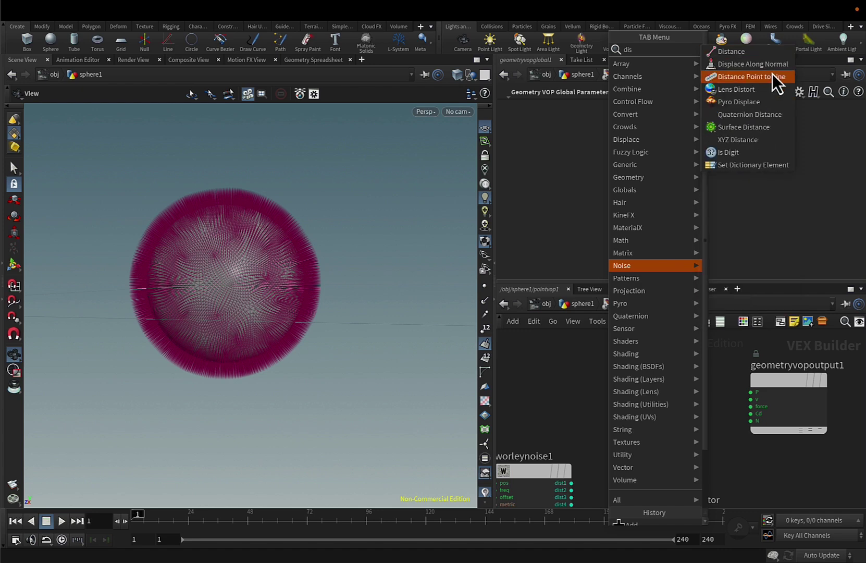
click(771, 65)
click(663, 392)
- Wire worleynoise1's dist1 into the Displace Along Normal node's amount, and its dispP output into geometryvopoutput1's P
middle_drag(576, 421, 657, 410)
drag(660, 442, 713, 377)
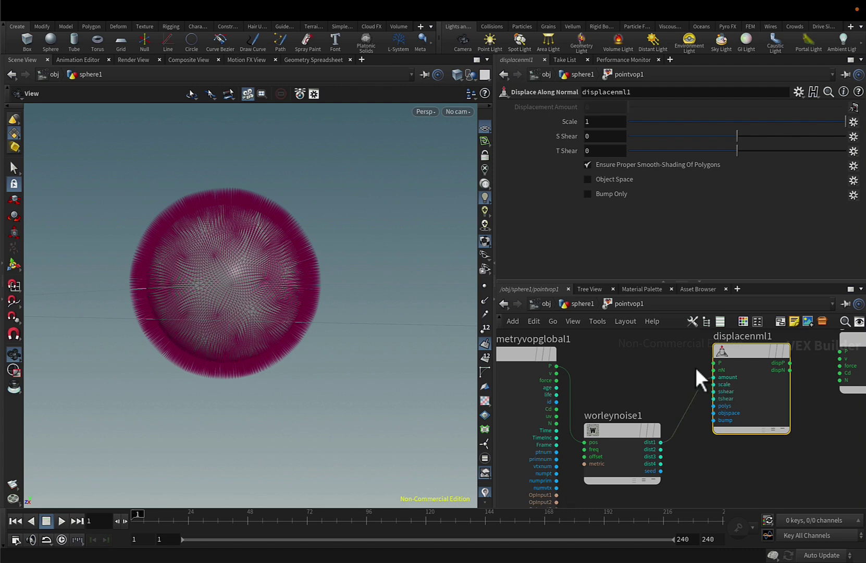
middle_drag(697, 365, 631, 375)
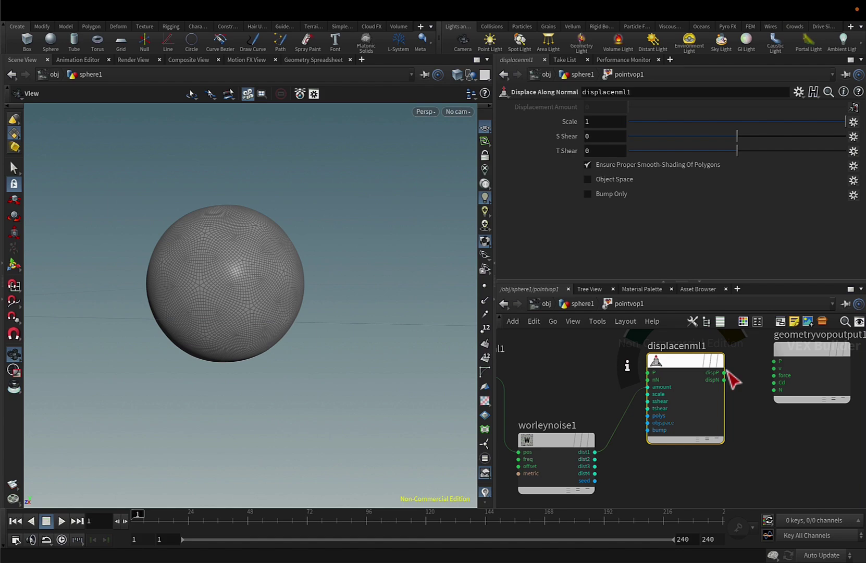
drag(725, 372, 774, 360)
- Try different X offset values on worleynoise1 while viewing the displaced sphere, then return the offset to 0
drag(370, 350, 405, 396)
middle_drag(536, 400, 592, 378)
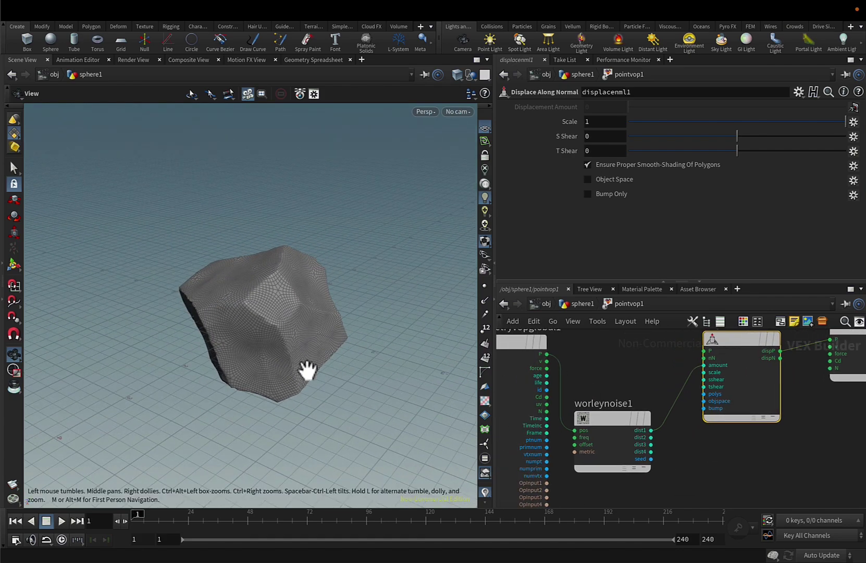
drag(339, 373, 361, 412)
click(621, 419)
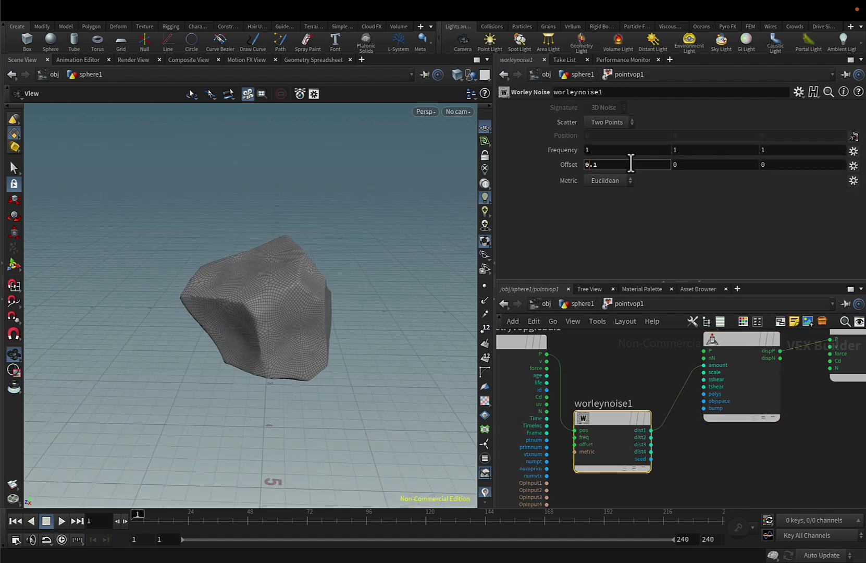
scroll(631, 163, up, 6)
scroll(630, 163, down, 7)
- Move geometryvopglobal1 and worleynoise1 farther from the Displace Along Normal node to make room between them
scroll(640, 360, down, 3)
drag(580, 376, 507, 387)
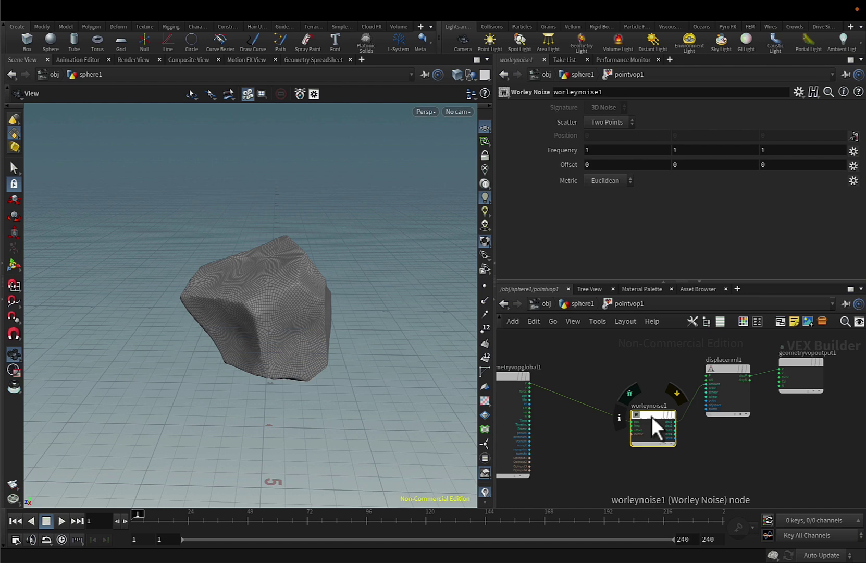
drag(651, 417, 608, 416)
scroll(635, 434, up, 3)
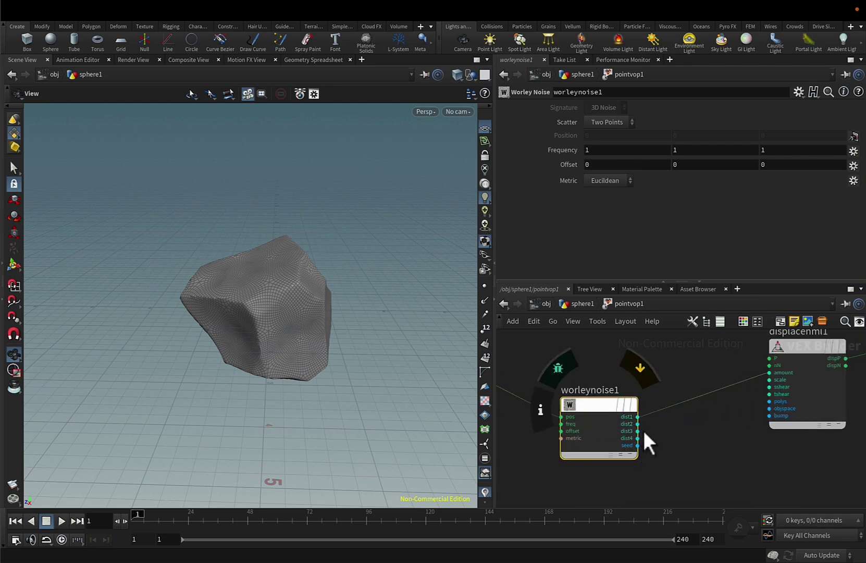
middle_drag(658, 441, 653, 445)
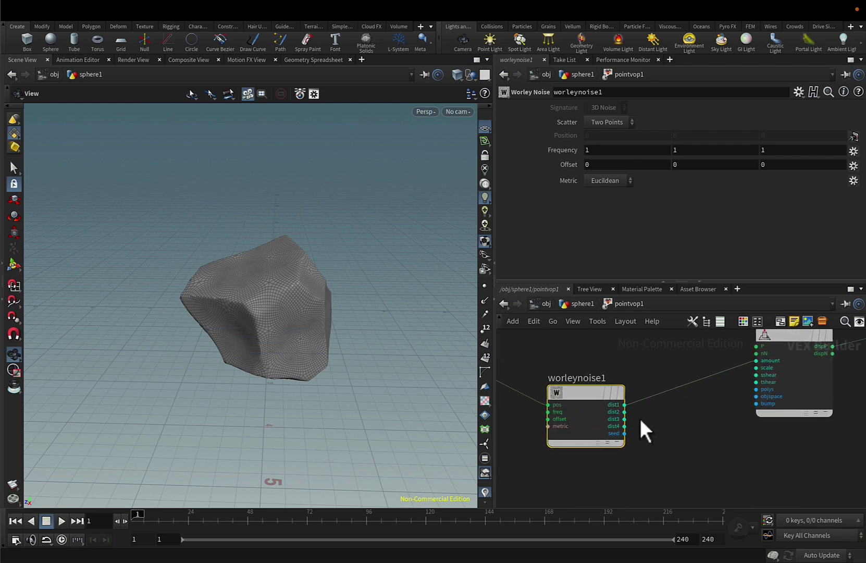
drag(581, 395, 556, 383)
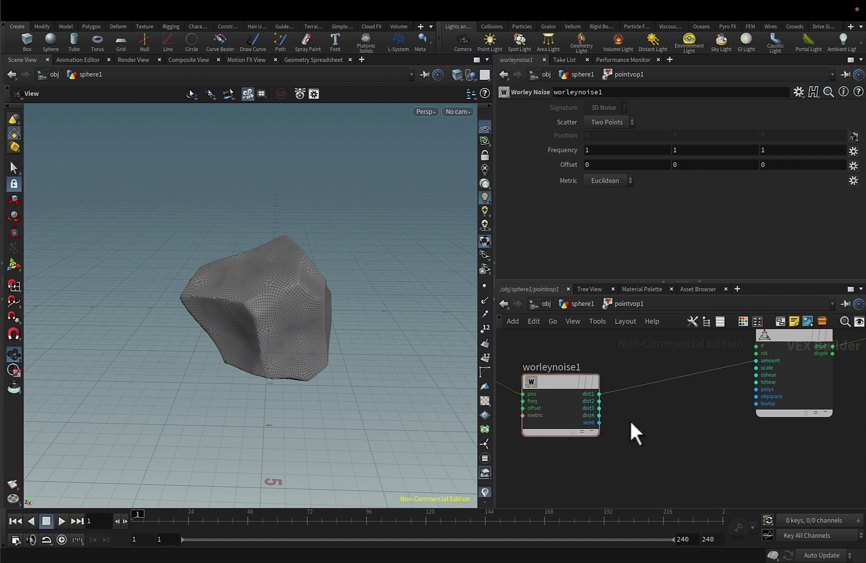
- Add a Subtract node beside worleynoise1 and wire worleynoise1's dist1 and dist2 outputs into its first two inputs
key(Tab)
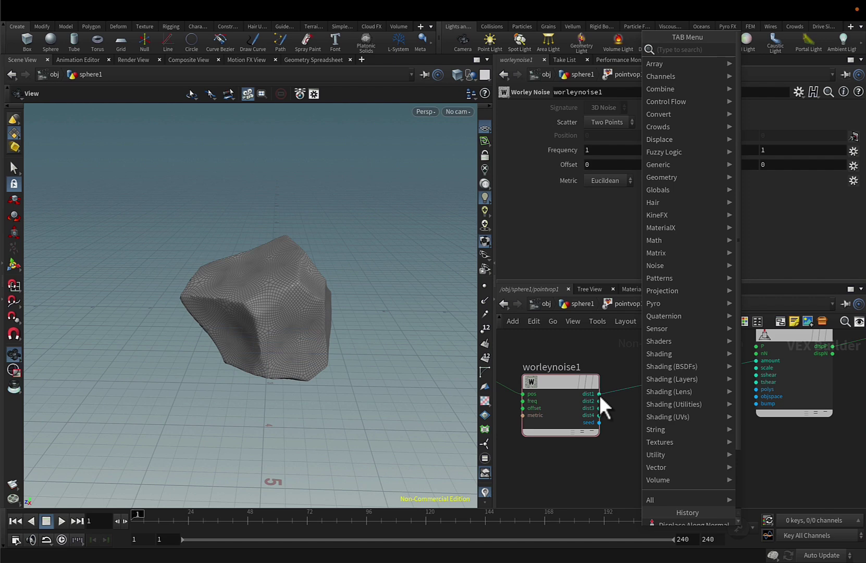
text(su)
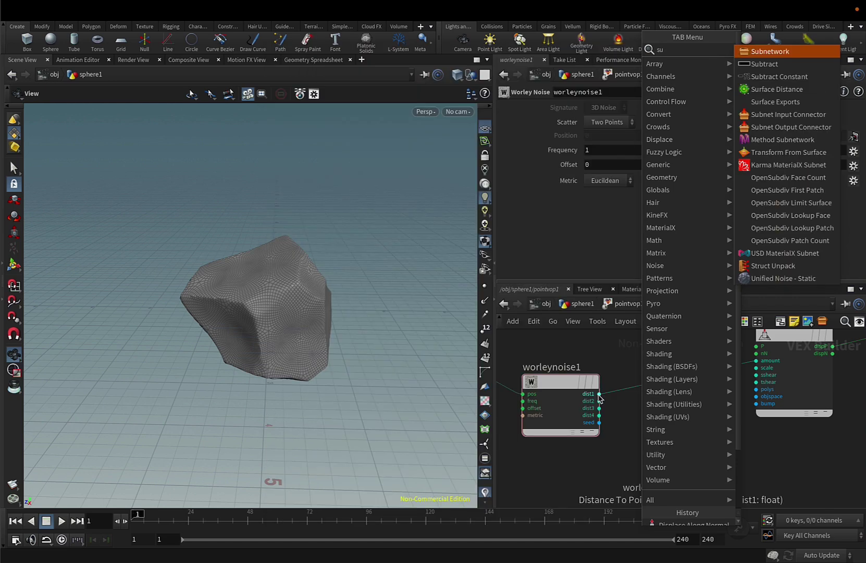
key(Return)
click(677, 419)
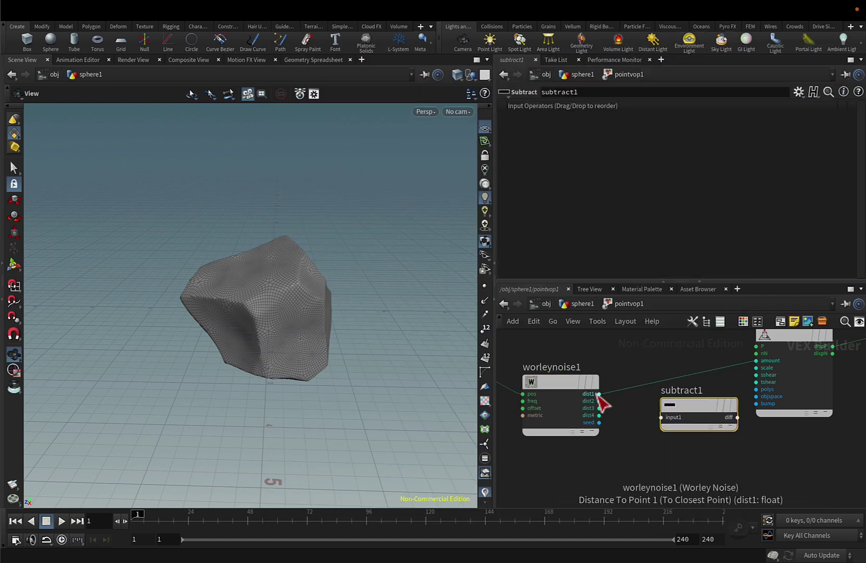
click(663, 418)
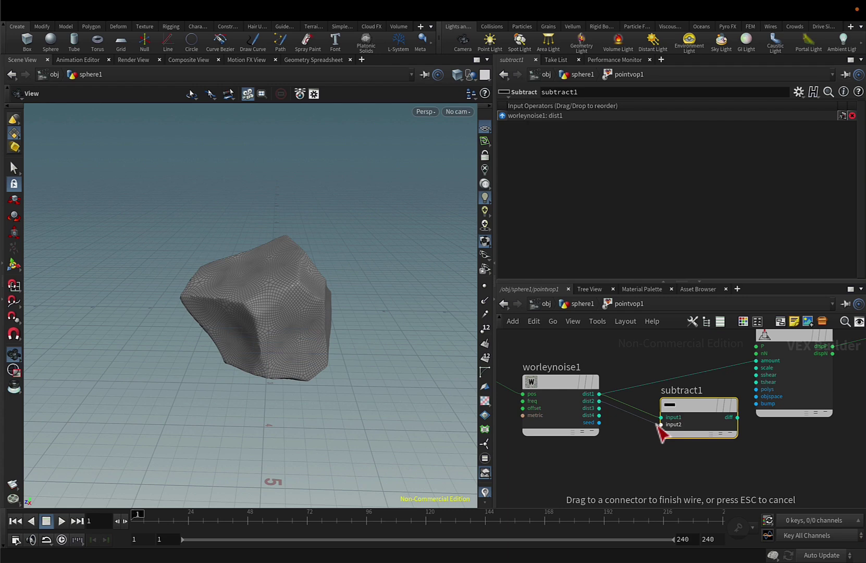
click(661, 424)
- Wire subtract1's diff output into displacenml1's amount in place of dist1, and line the Subtract node up with worleynoise1
middle_drag(646, 446, 601, 466)
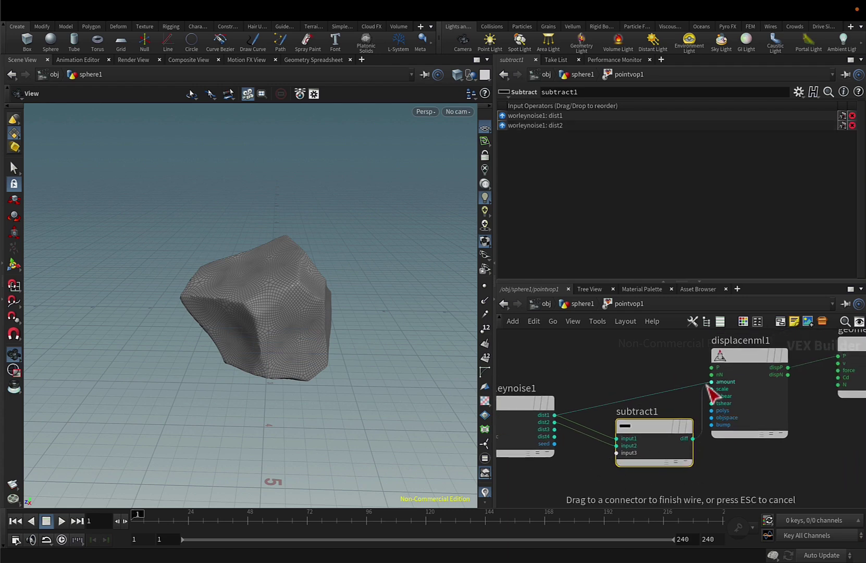
click(708, 384)
drag(385, 360, 386, 342)
drag(652, 424, 626, 401)
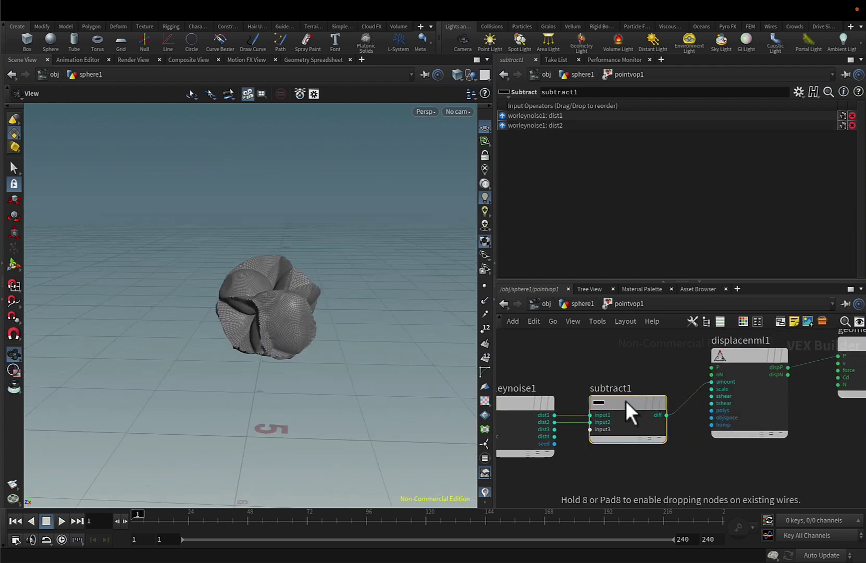
- Set the Displace Along Normal node's scale to -0.75 and inspect the bulging sphere from several angles
click(721, 364)
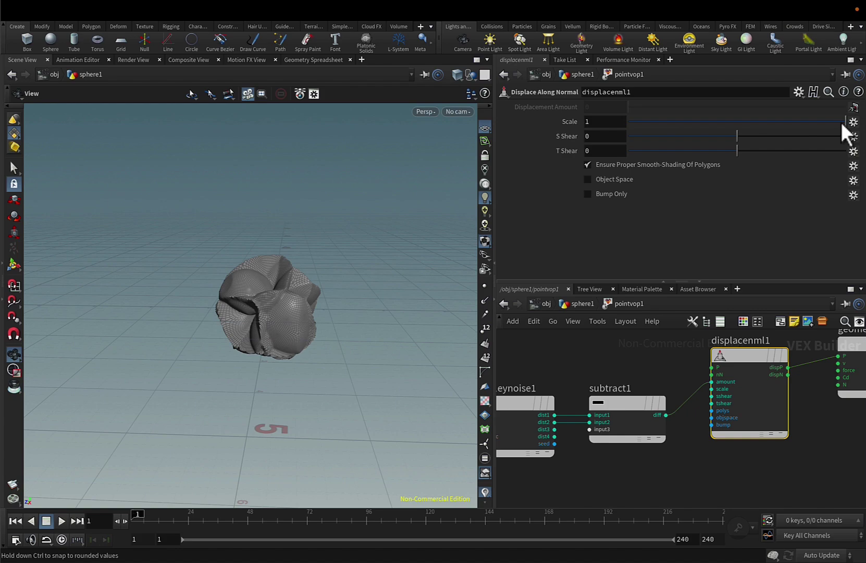
drag(841, 122, 656, 136)
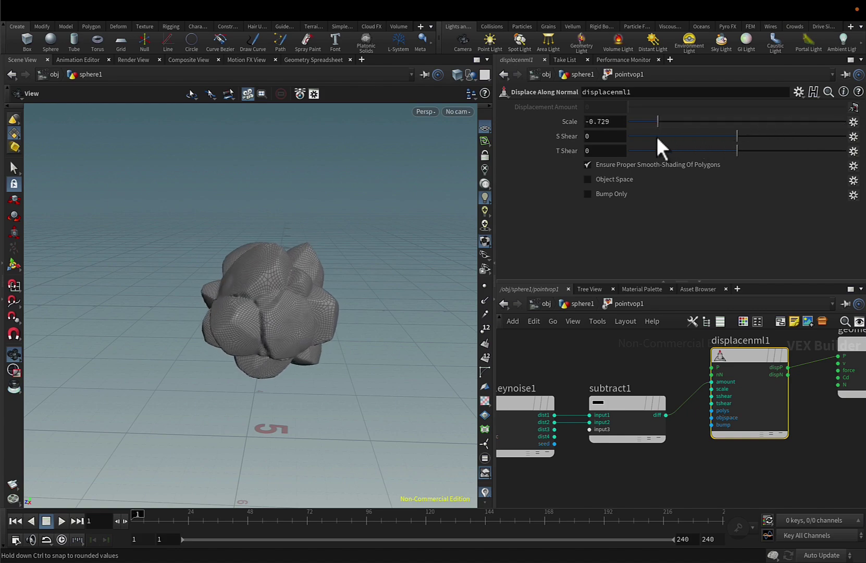
drag(416, 251, 386, 299)
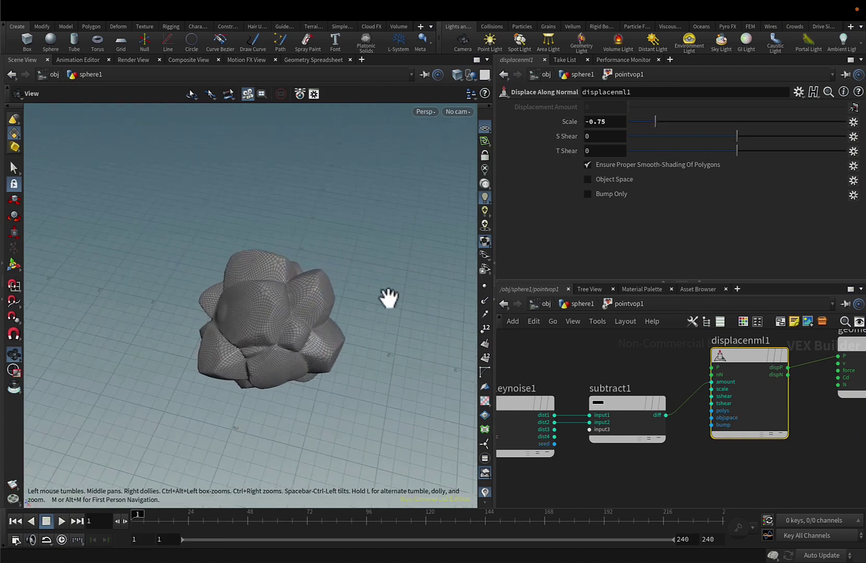
drag(365, 360, 323, 353)
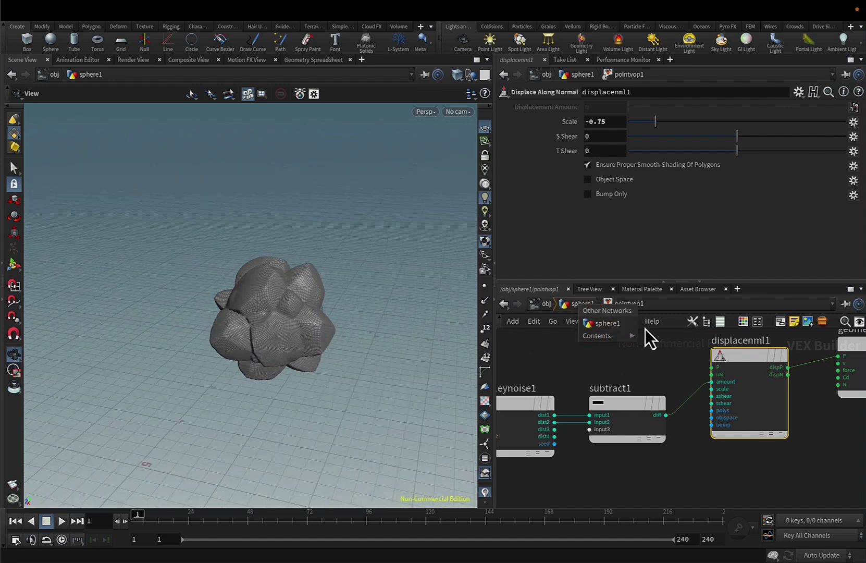
- Return to the sphere1 network, add a Grid node and wire it into subdivide1's first input in place of sphere1
click(579, 306)
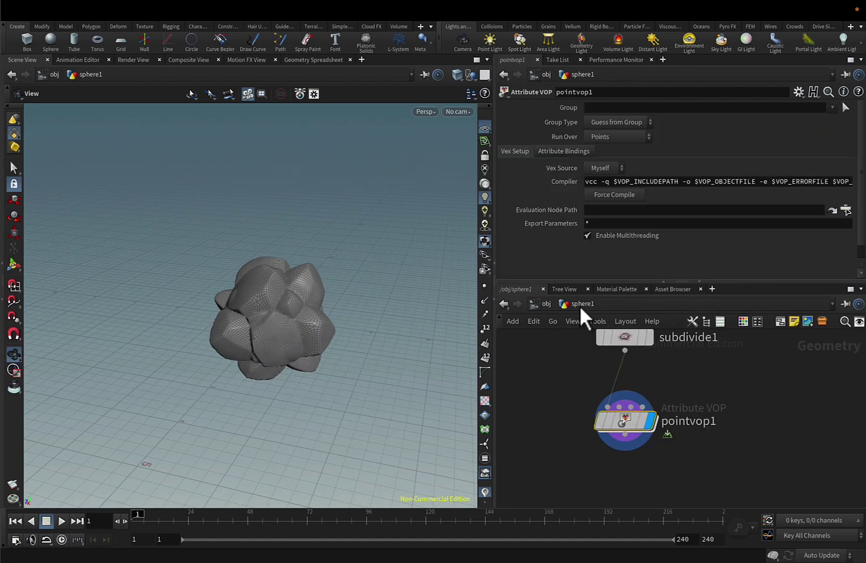
key(Tab)
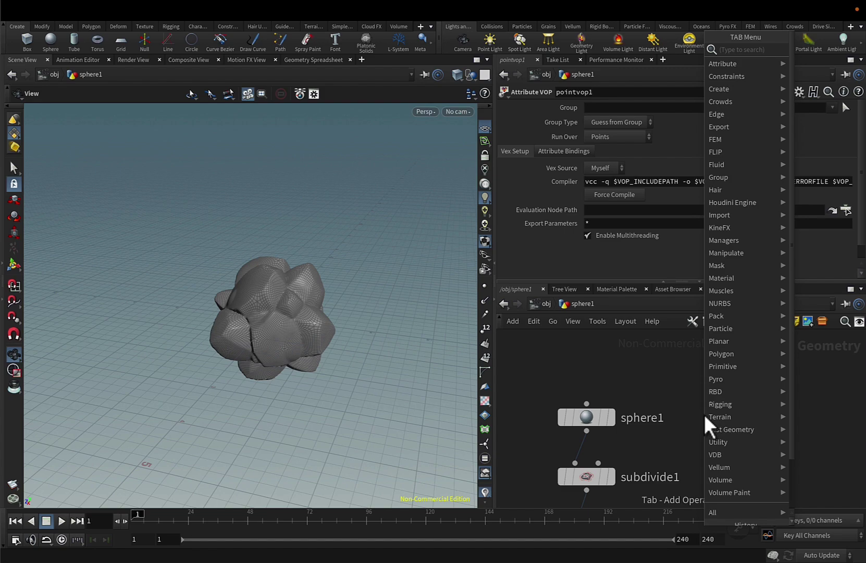
text(gri)
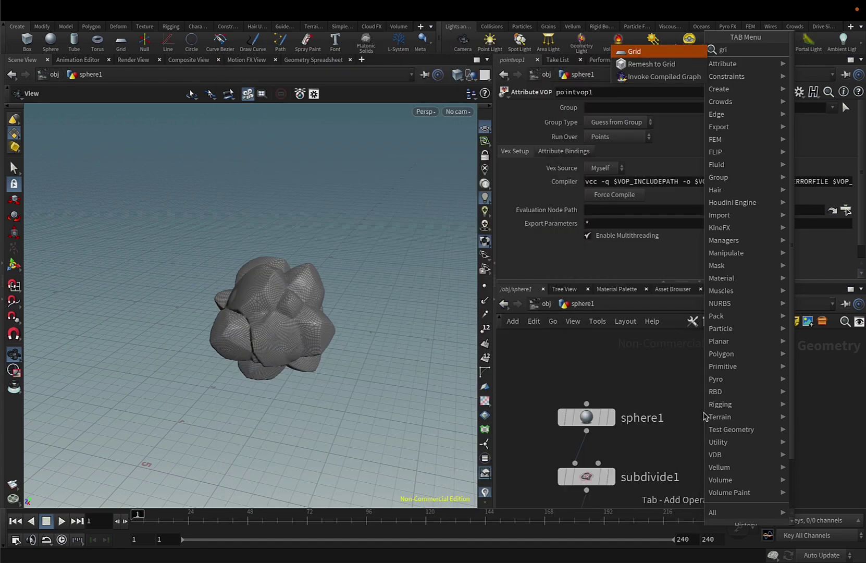
click(649, 54)
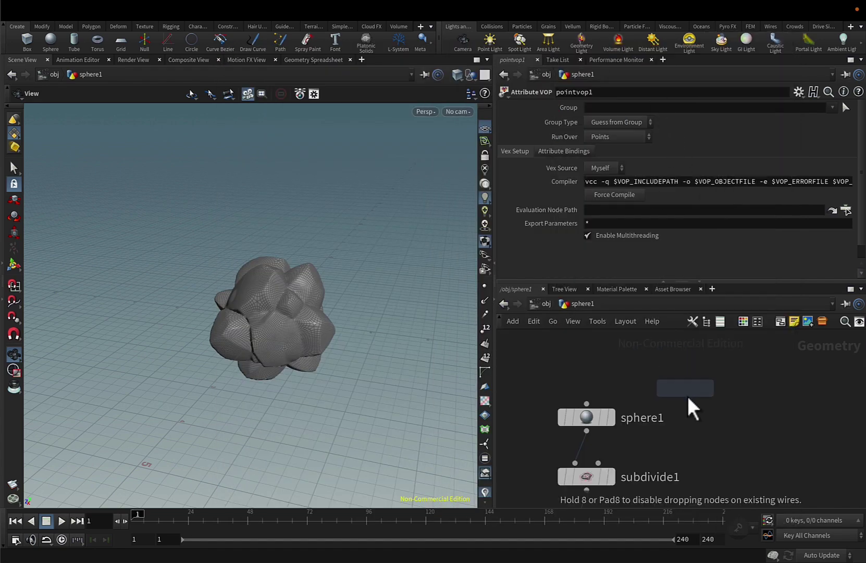
click(704, 433)
drag(706, 434, 575, 464)
drag(313, 326, 344, 428)
middle_drag(729, 445, 748, 342)
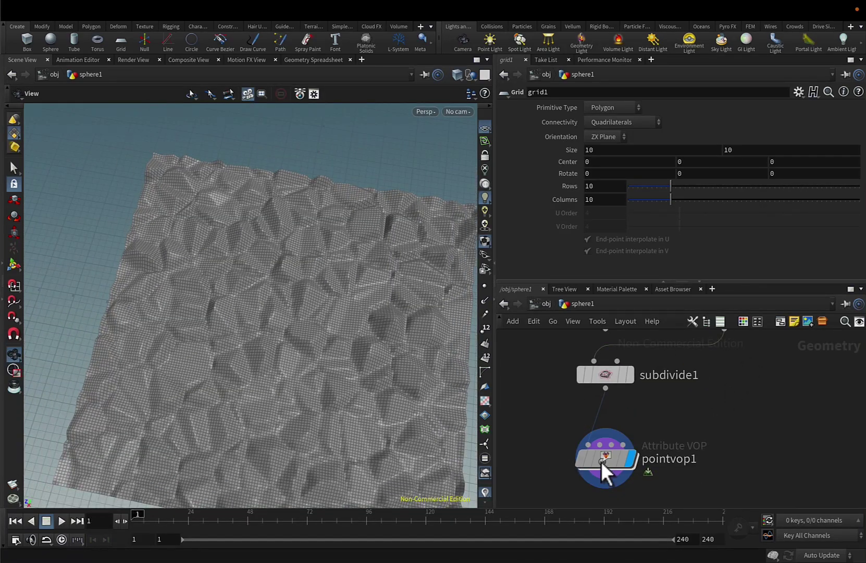
- Open the pointvop1 network and move geometryvopglobal1 farther from worleynoise1 to make room between them
double_click(601, 461)
scroll(620, 488, down, 5)
drag(349, 408, 359, 390)
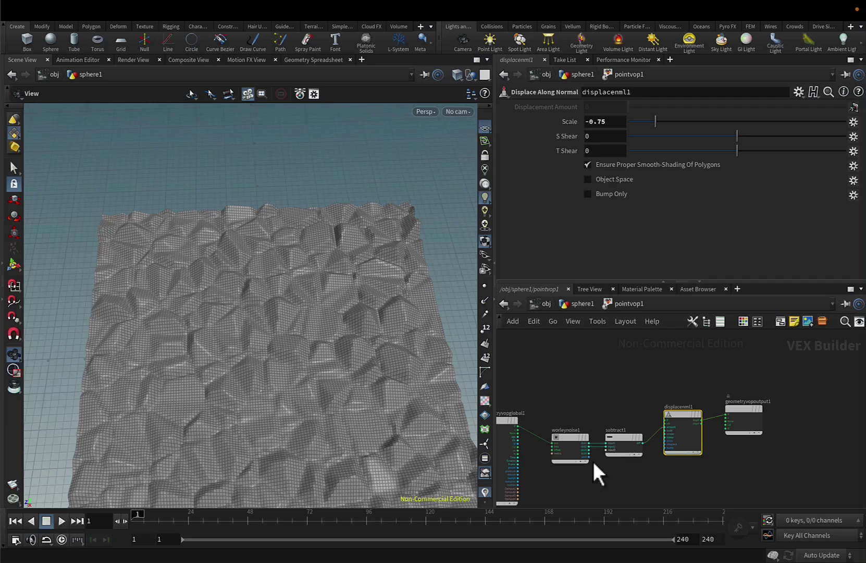
middle_drag(591, 470, 645, 452)
middle_drag(593, 423, 655, 419)
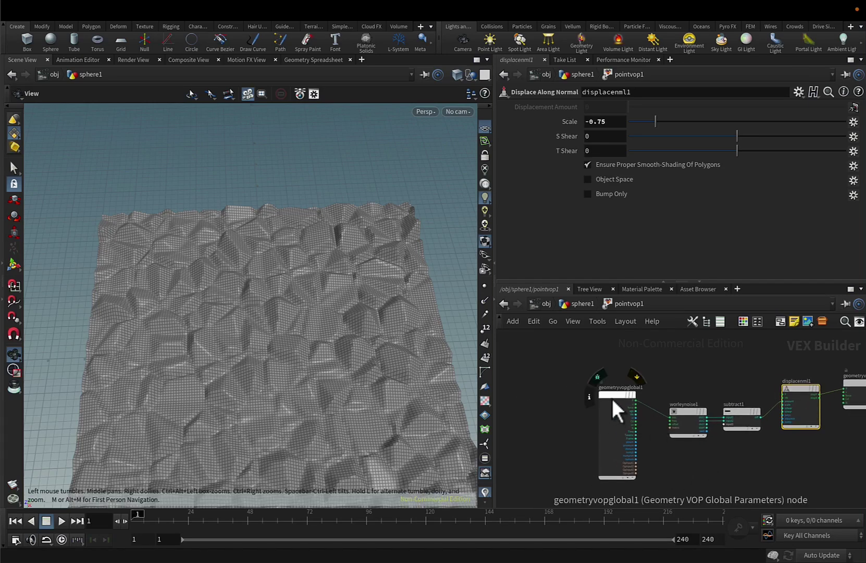
drag(612, 397, 540, 391)
scroll(602, 387, up, 4)
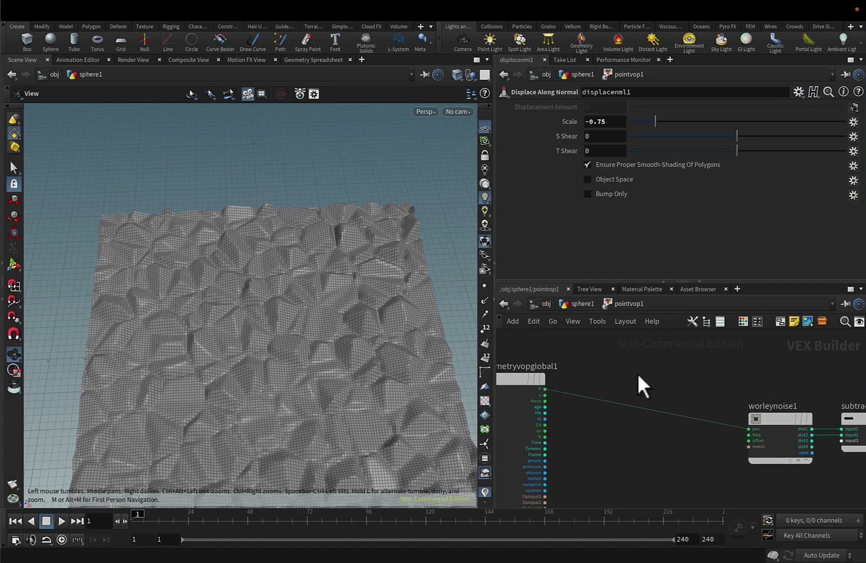
- Add a Turbulent Noise node between geometryvopglobal1 and worleynoise1, placed above their connecting wire
drag(269, 332, 381, 396)
key(Tab)
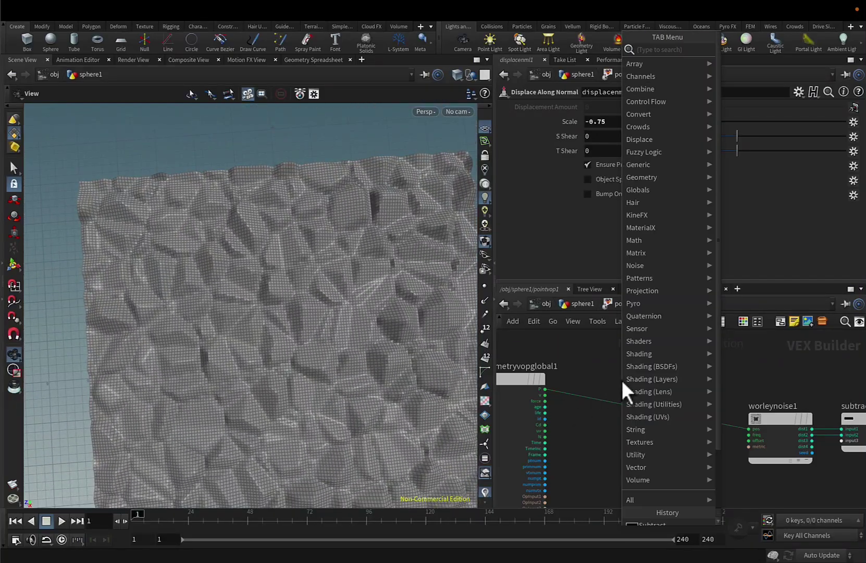
text(tur)
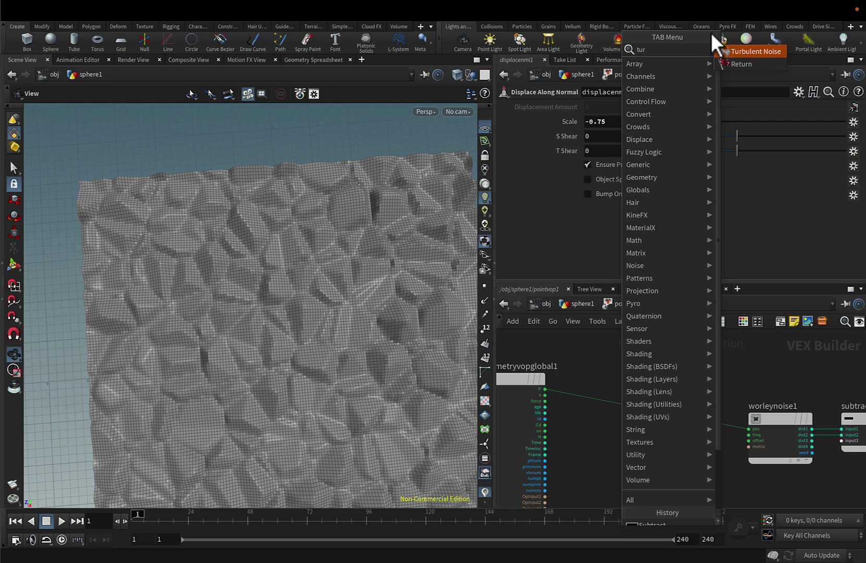
click(743, 51)
click(637, 368)
drag(360, 373, 416, 377)
drag(613, 376, 614, 339)
- Insert an Add node on the wire between geometryvopglobal1's P output and worleynoise1's pos input
key(Tab)
text(a)
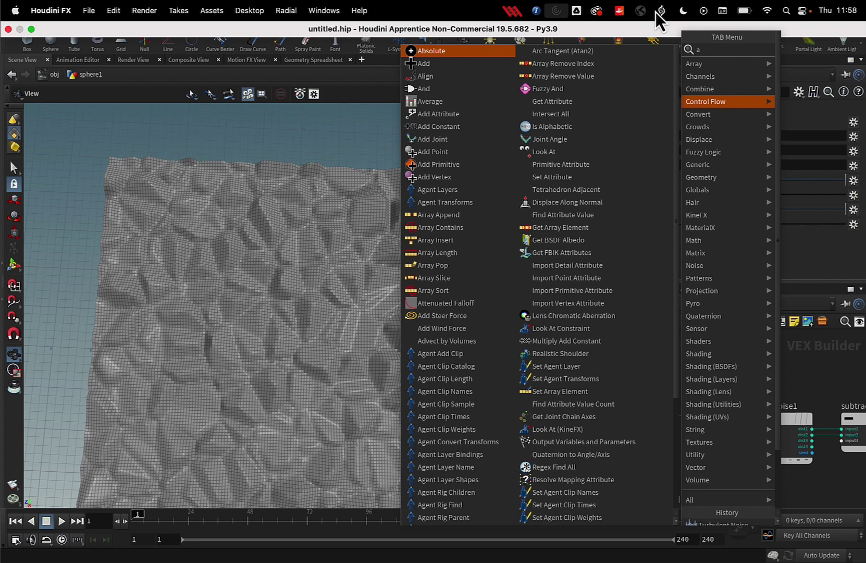
click(498, 65)
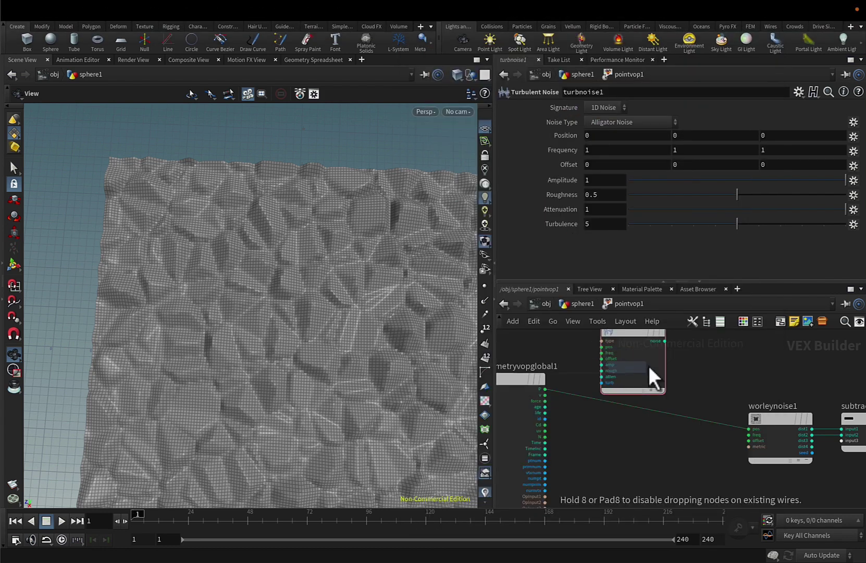
click(689, 417)
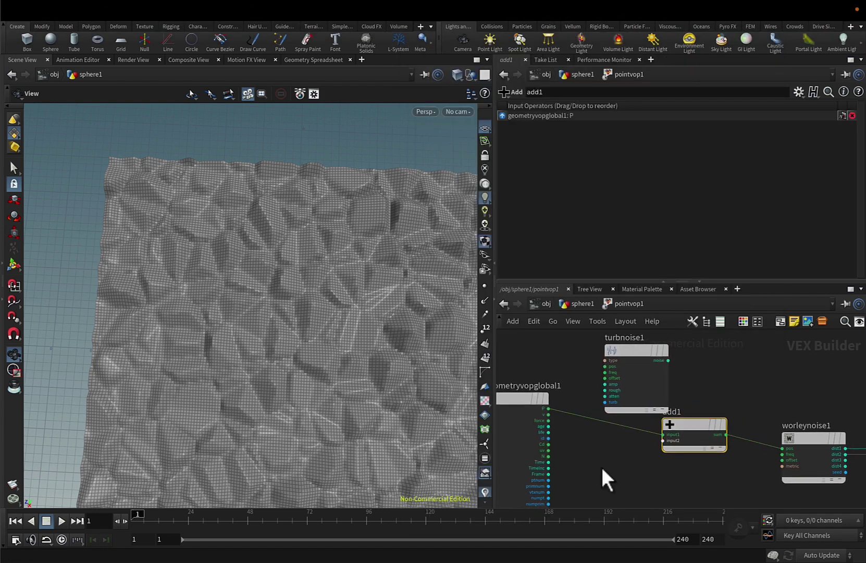
middle_drag(601, 467, 601, 472)
middle_drag(589, 383, 588, 388)
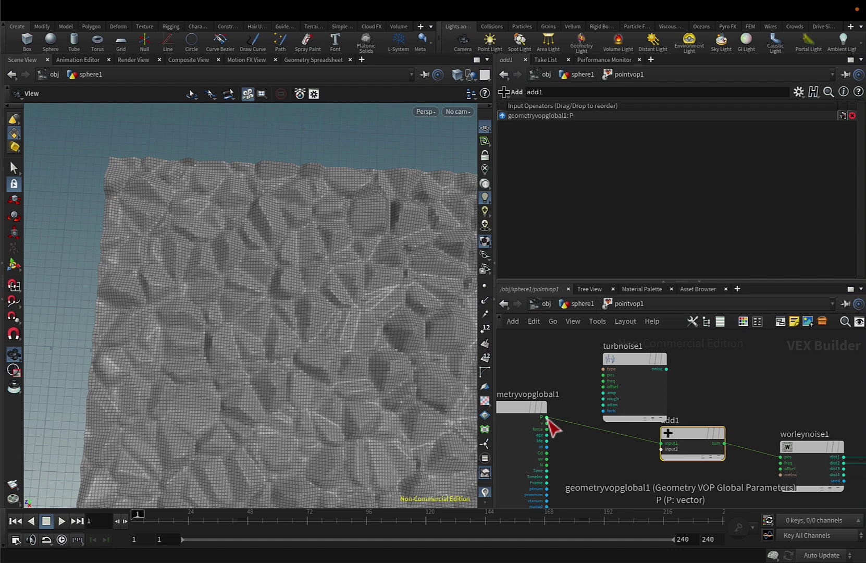
- Wire geometryvopglobal1's P into turbnoise1's pos, and turbnoise1's noise output into add1's second input
drag(548, 418, 568, 396)
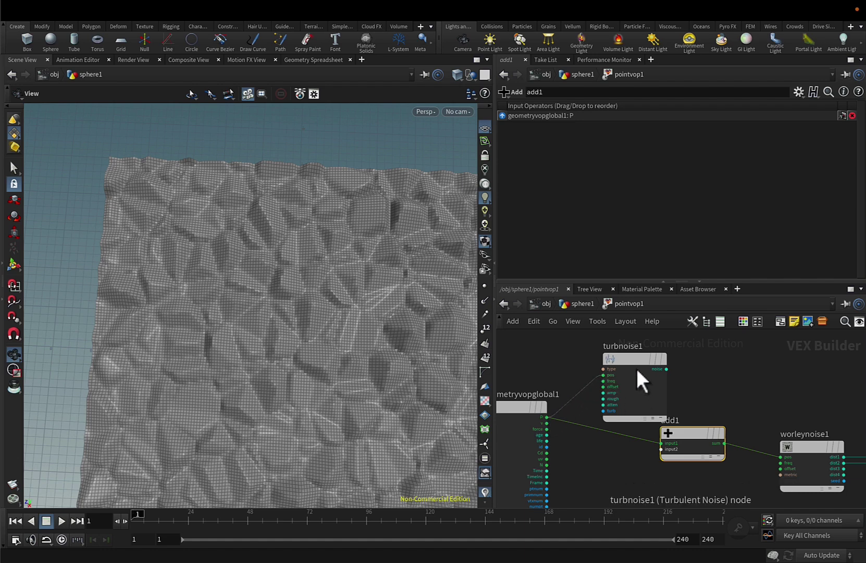
drag(630, 369, 606, 366)
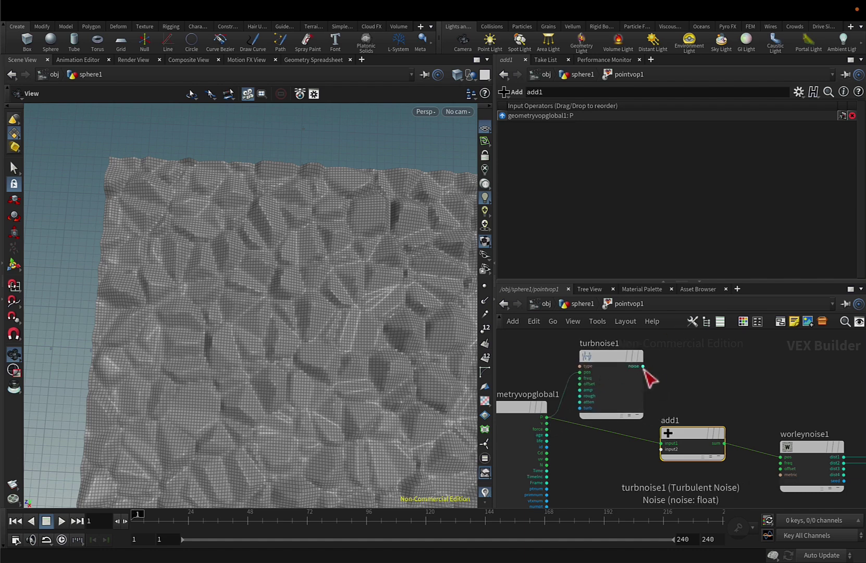
drag(661, 455, 661, 449)
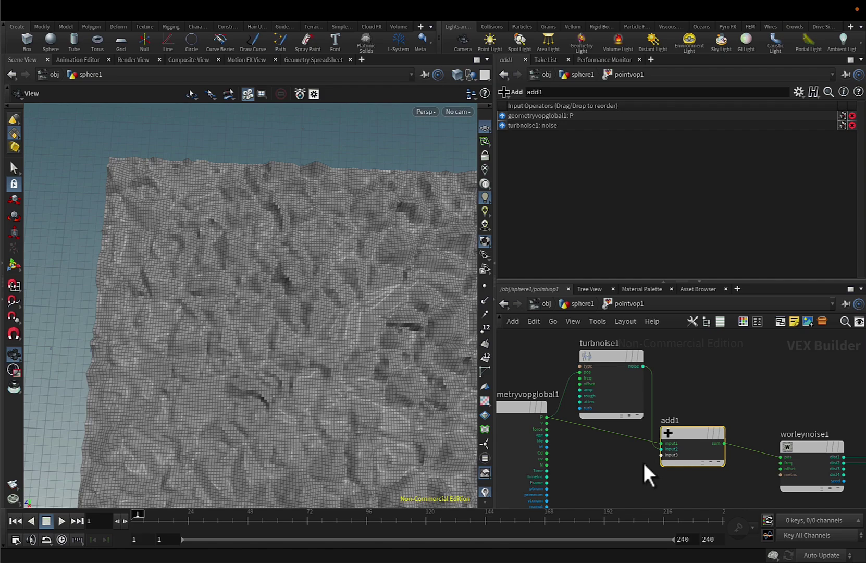
mouse_move(387, 410)
mouse_down()
mouse_move(381, 386)
mouse_move(387, 417)
mouse_up()
- Set turbnoise1's signature to 3D Noise and its amplitude to 0.947, checking the effect on the displaced grid
click(608, 365)
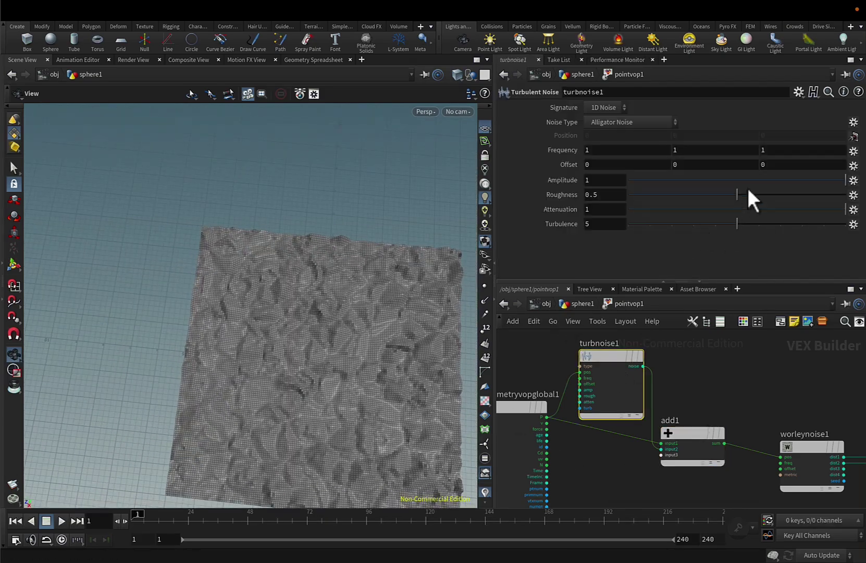
drag(834, 180, 853, 243)
click(598, 133)
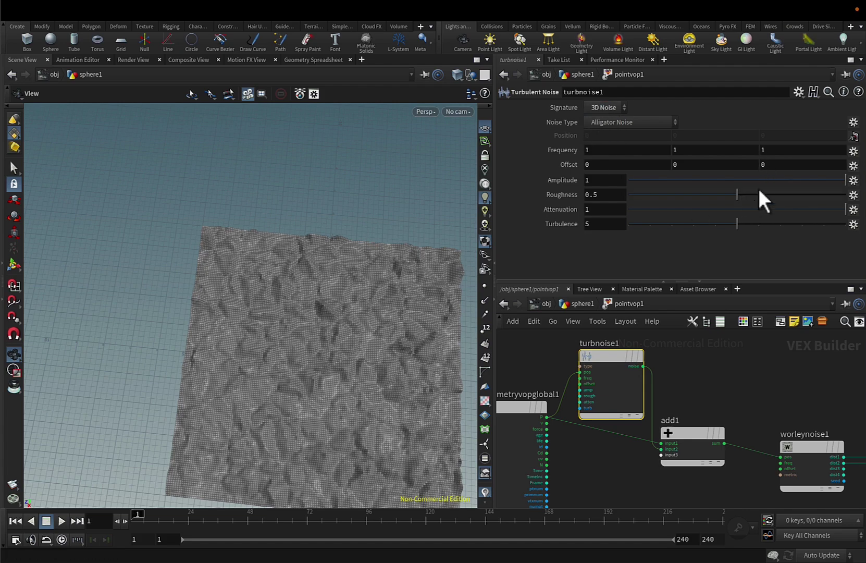
drag(774, 182, 835, 186)
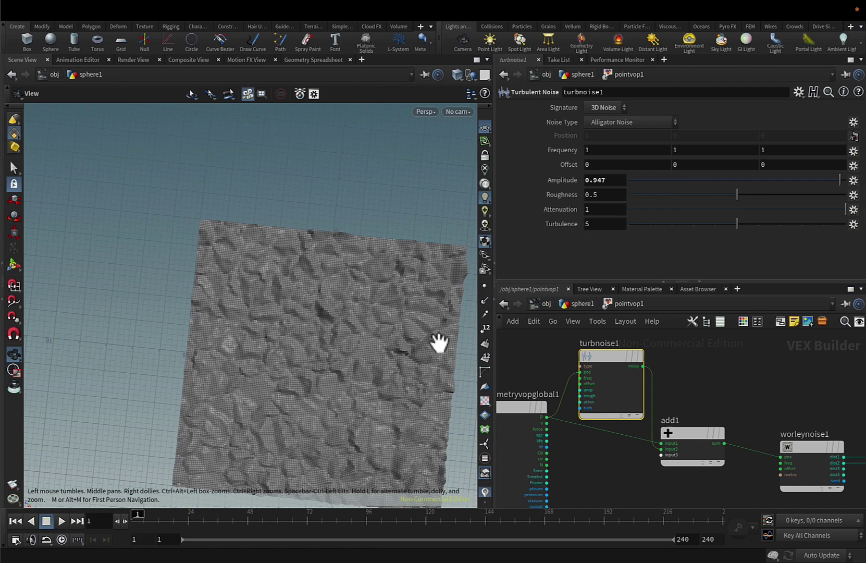
middle_drag(366, 211, 360, 200)
drag(360, 199, 319, 323)
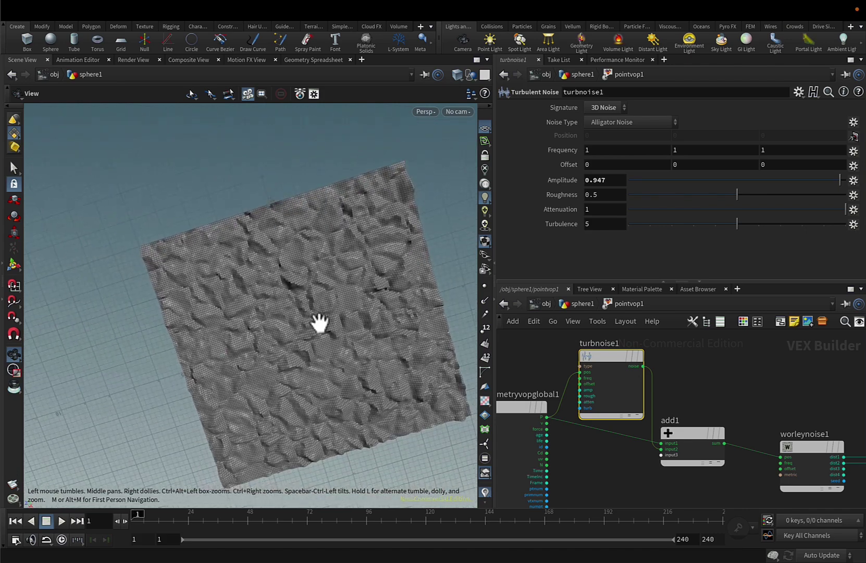
- Switch the viewport shading to a smooth shaded display without the wireframe and inspect the grid surface
click(461, 78)
click(482, 207)
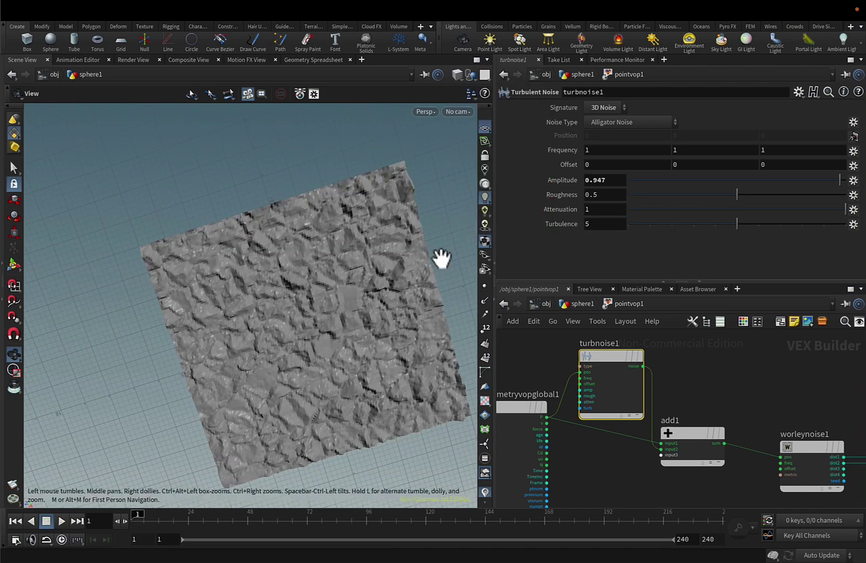
mouse_move(441, 259)
mouse_down()
mouse_move(371, 308)
mouse_move(362, 301)
mouse_up()
- Return to the sphere1 network and set subdivide1's depth to 6 for a finer displaced grid
click(583, 304)
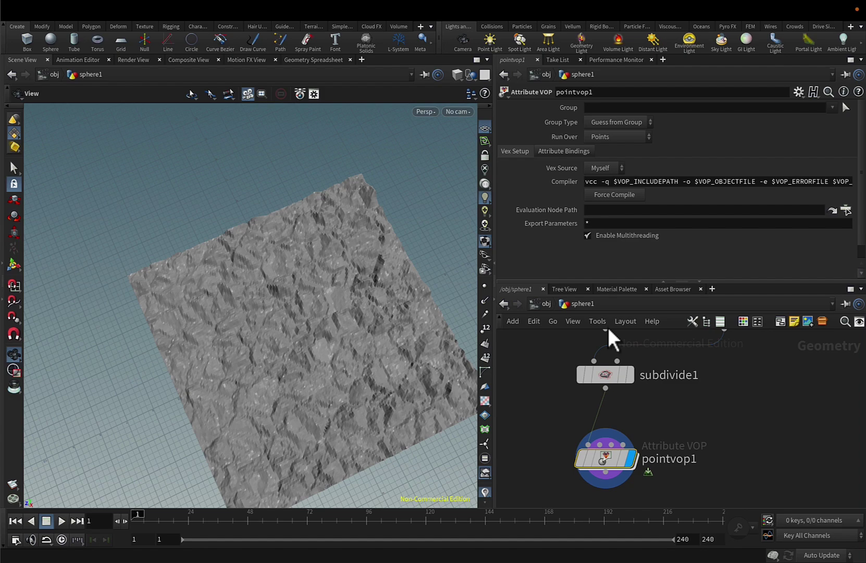
click(615, 381)
drag(583, 152, 561, 152)
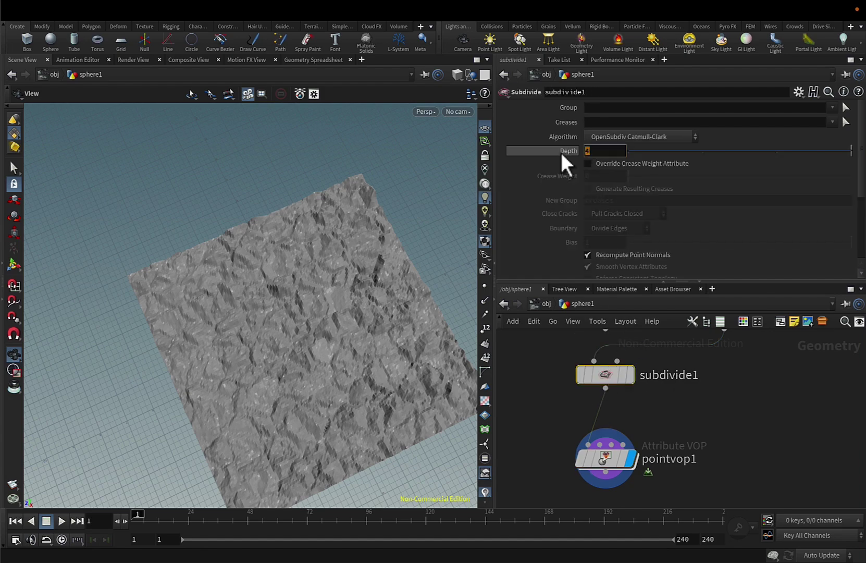
text(6)
key(Return)
drag(414, 353, 383, 403)
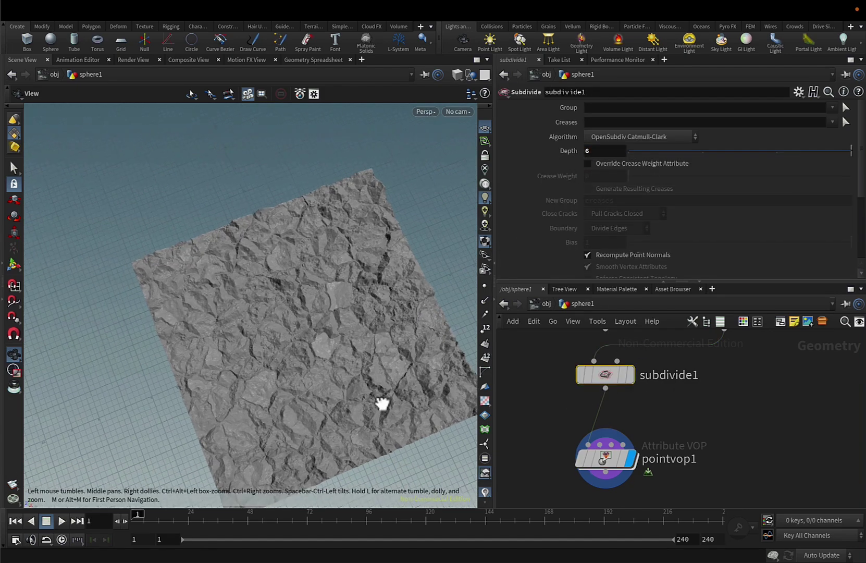
- Inspect the displaced grid up close, reopen the pointvop1 network and set turbnoise1's amplitude to 0.705
middle_drag(290, 207, 276, 185)
scroll(333, 398, up, 5)
drag(357, 388, 374, 381)
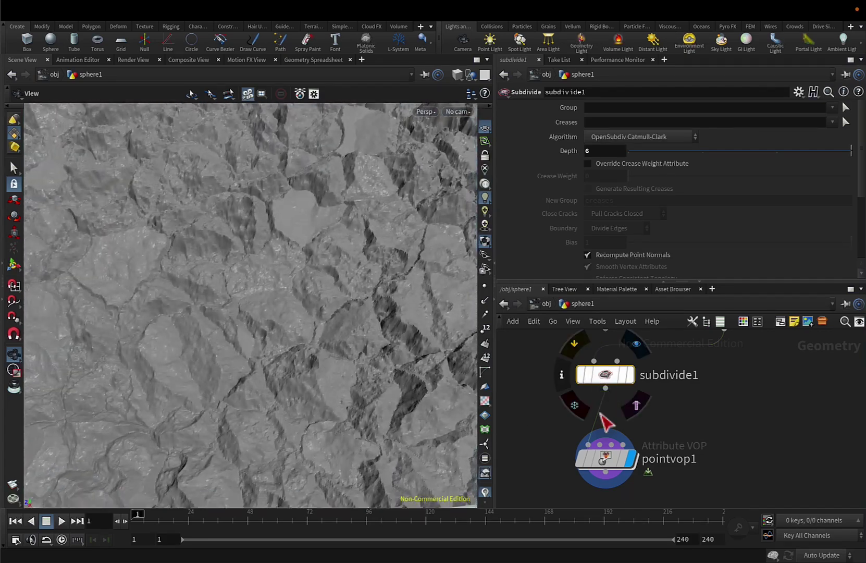
double_click(606, 467)
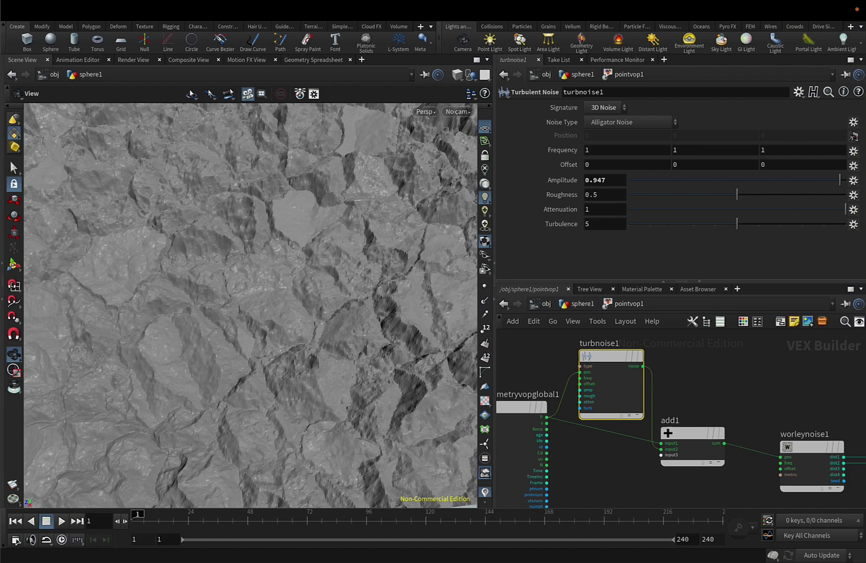
drag(834, 178, 817, 187)
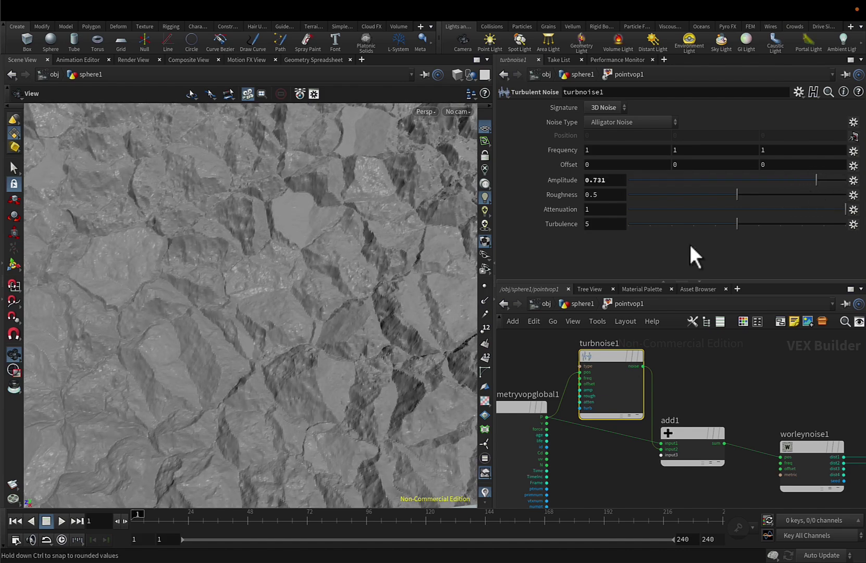
drag(412, 292, 419, 315)
- Set worleynoise1's frequency to 1.1, 1.9 and 0.9 for its three components
middle_drag(706, 421, 658, 382)
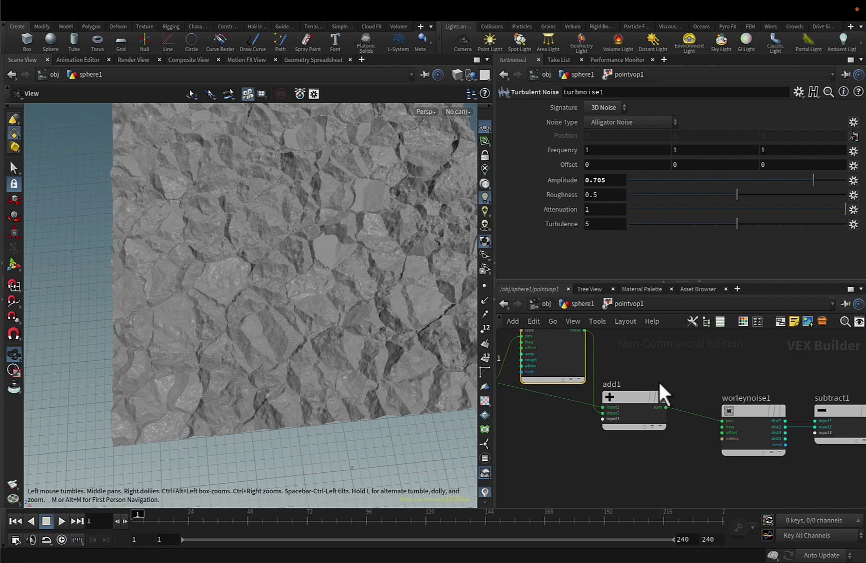
click(740, 412)
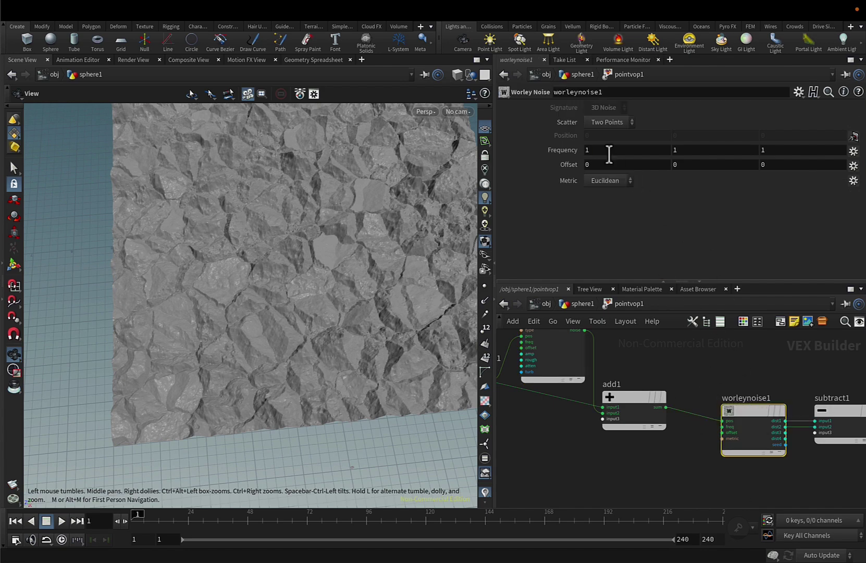
key(Up)
key(Up)
key(Down)
key(Down)
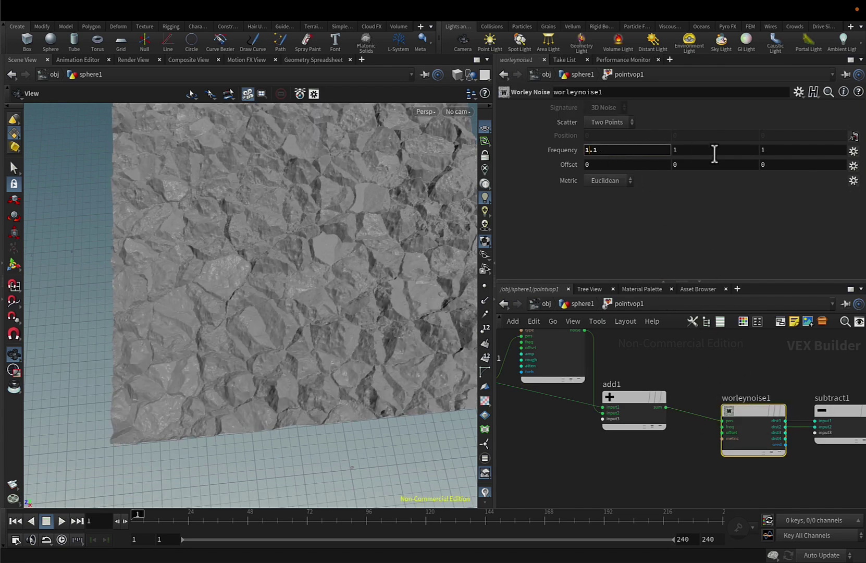
scroll(712, 152, up, 7)
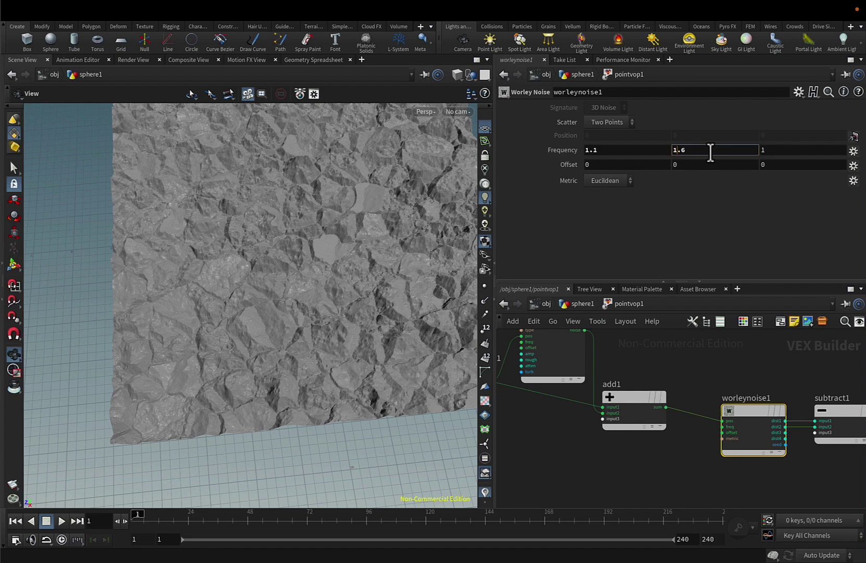
scroll(785, 151, down, 2)
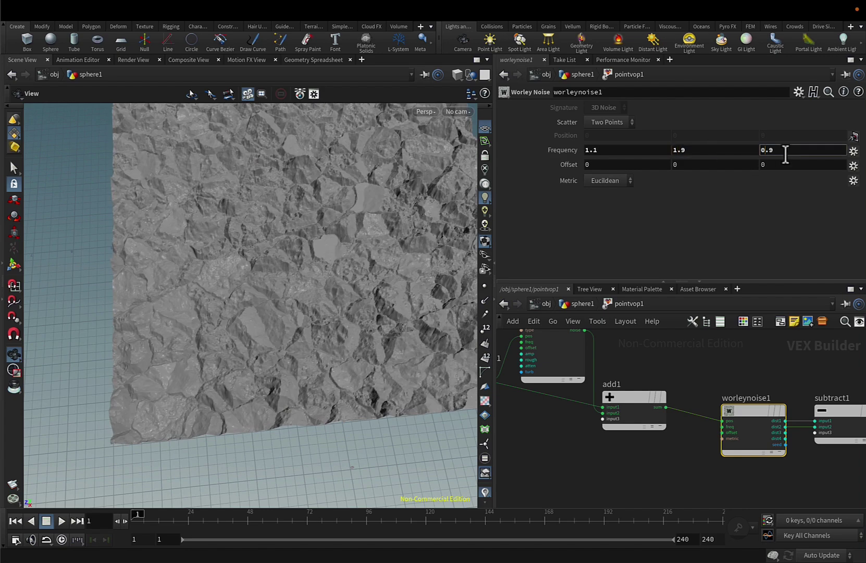
- Vary the second component of worleynoise1's offset, ending at -0.1, and inspect the displaced grid
scroll(729, 169, up, 8)
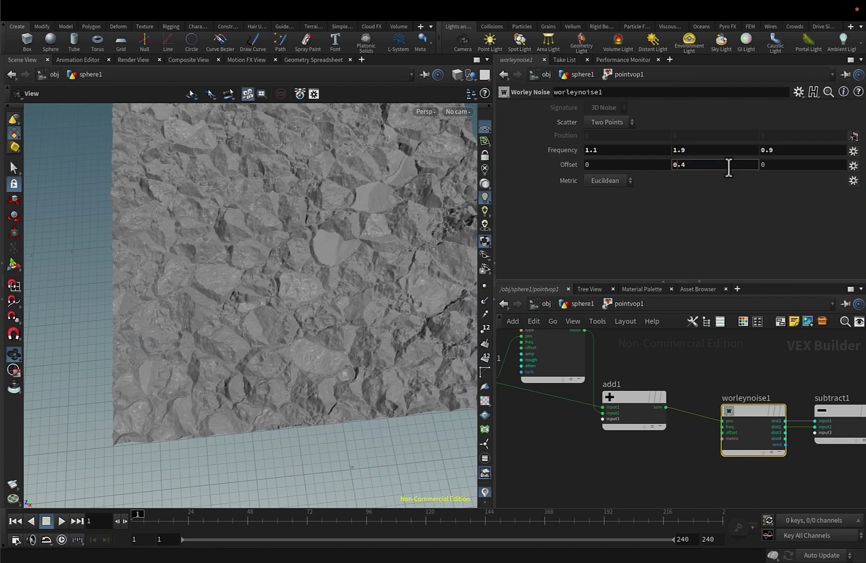
scroll(729, 169, down, 8)
scroll(729, 168, down, 2)
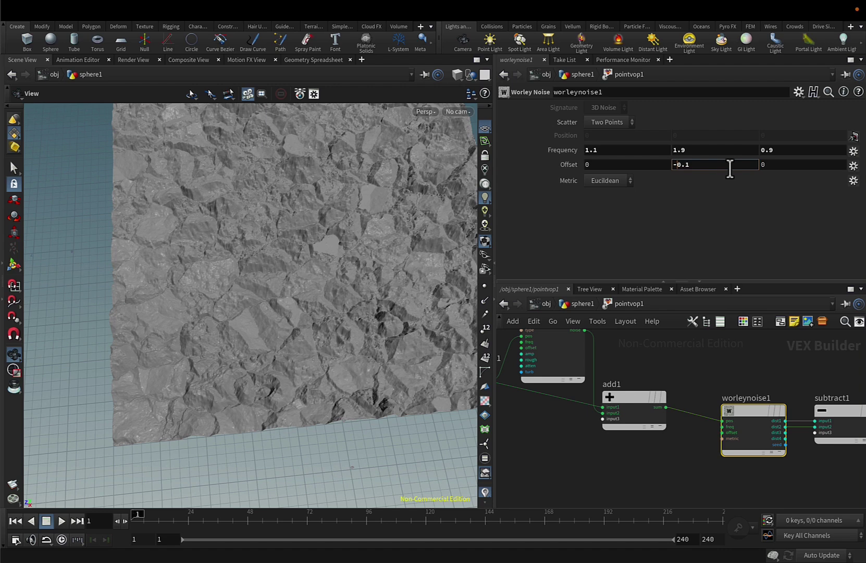
drag(415, 301, 261, 441)
middle_drag(323, 368, 317, 373)
- Return to the sphere1 network, wire sphere1's output into subdivide1's first input and inspect the displaced rock
click(582, 304)
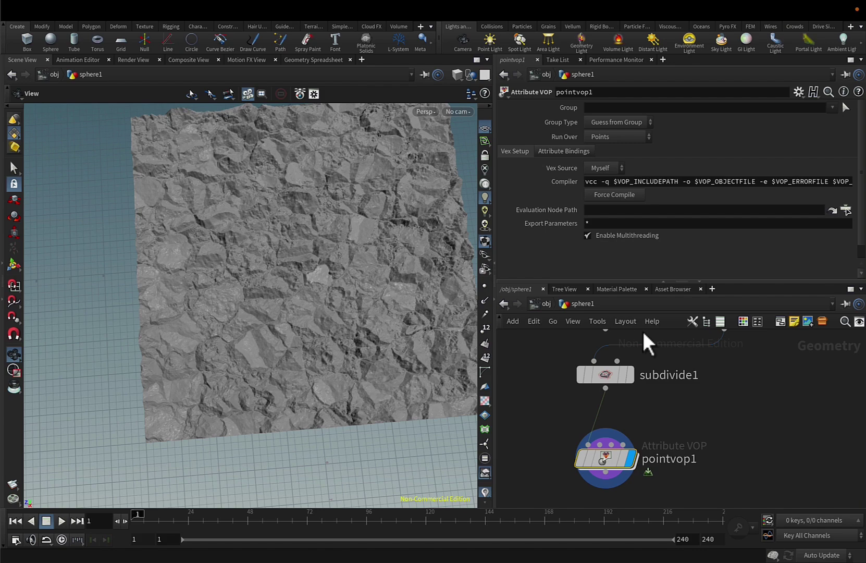
middle_drag(691, 384, 695, 455)
scroll(694, 454, down, 1)
drag(625, 409, 616, 437)
drag(387, 329, 323, 340)
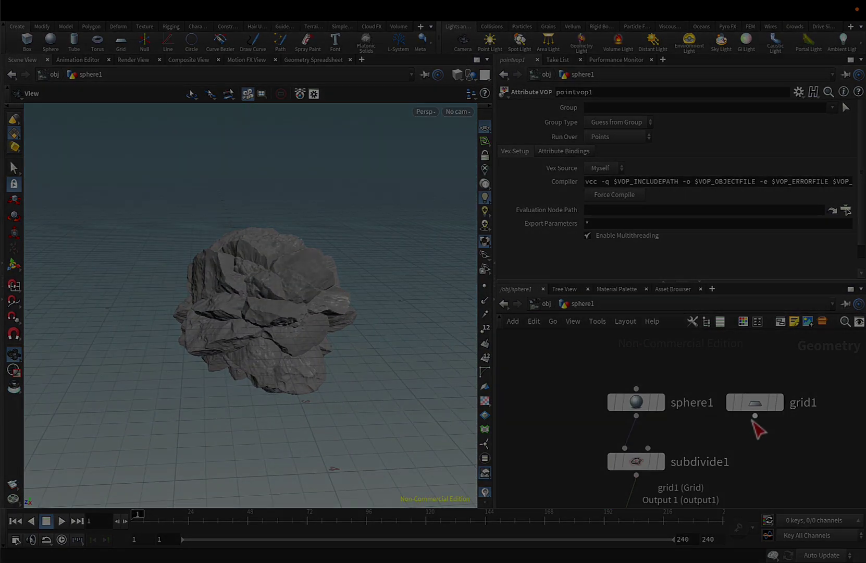
- Wire grid1's output into subdivide1's first input in place of sphere1
drag(753, 421, 624, 449)
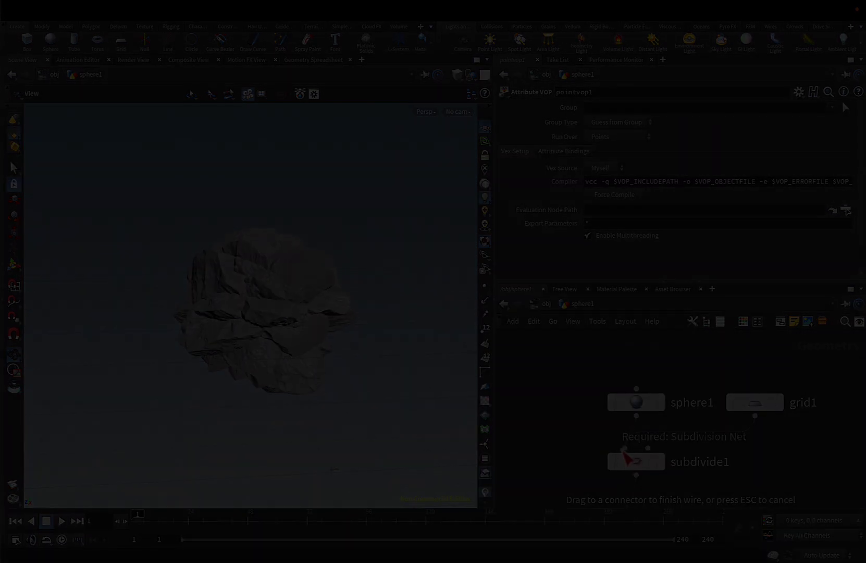